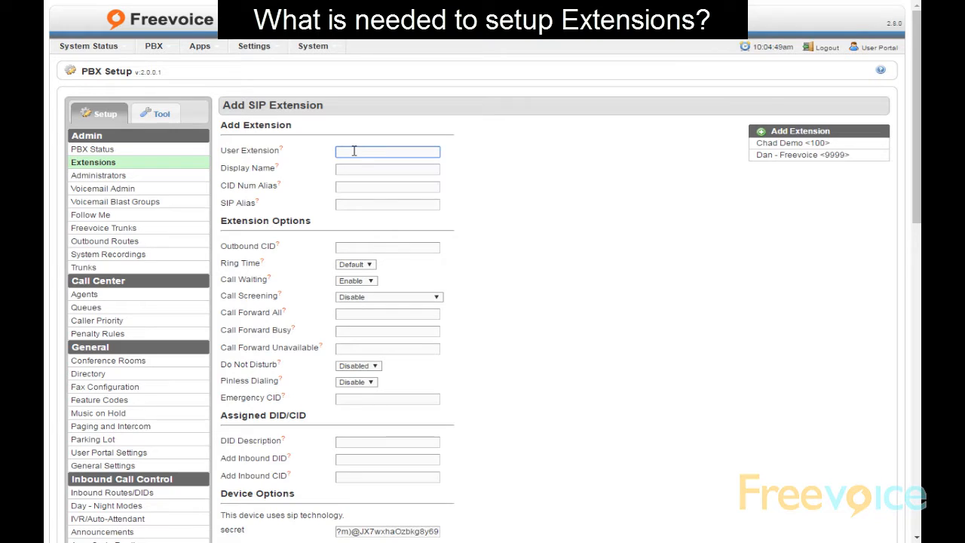
Enter extension number 9997 and a display name for the new SIP extension
type("9999")
left_click(355, 165)
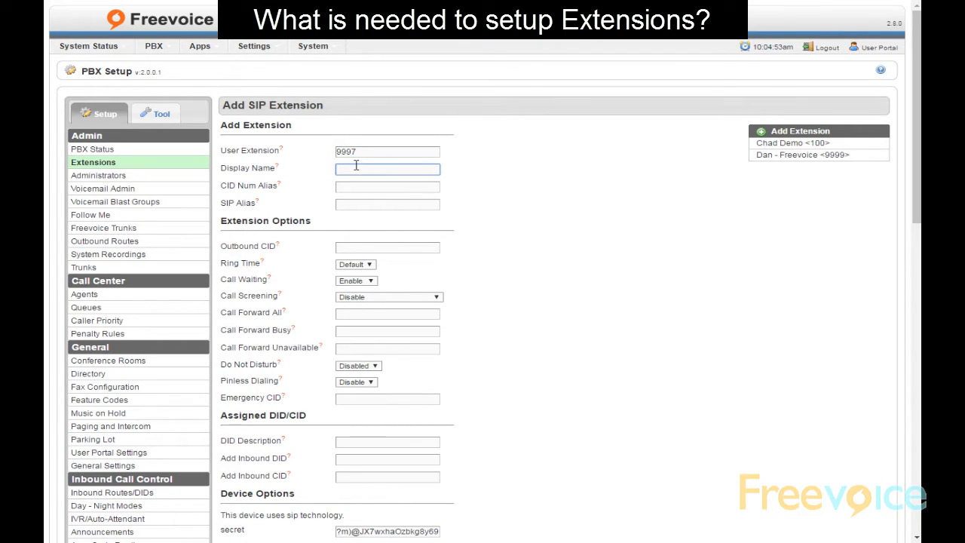
type("Tim - Freevoice")
left_click(494, 212)
Grant the extension User Portal access plus dashboard, call history, fax and phonebook permissions
scroll(483, 226, "down", 3)
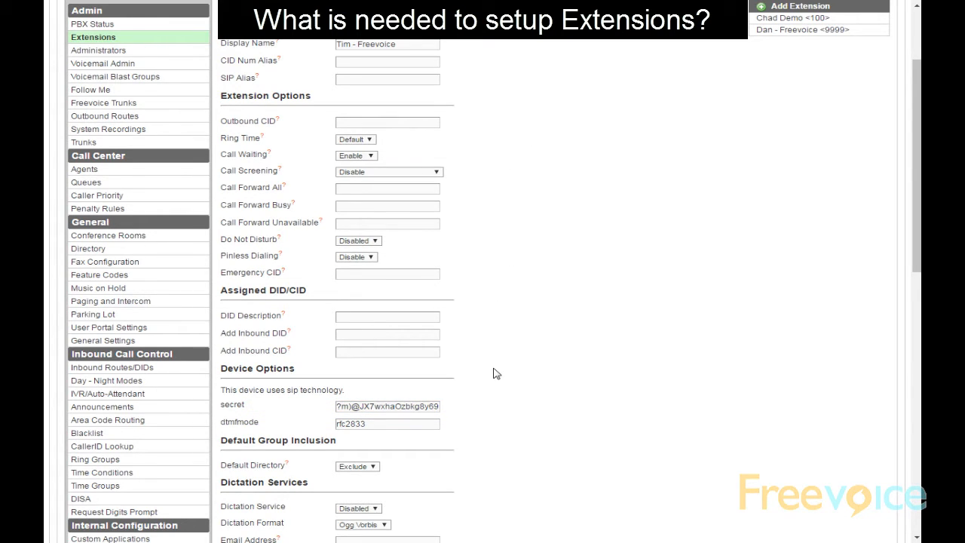
scroll(491, 385, "down", 1)
scroll(491, 387, "down", 4)
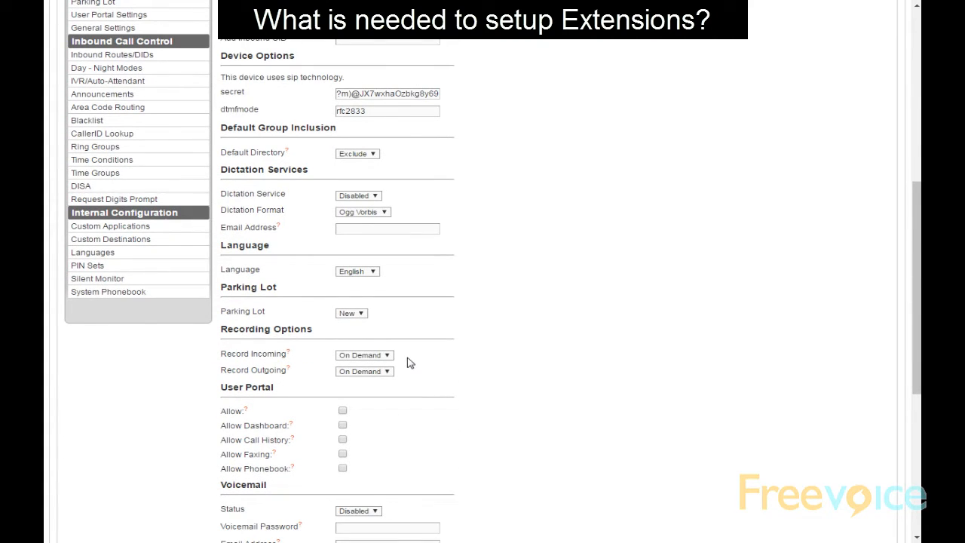
left_click(342, 411)
left_click(342, 426)
left_click(342, 440)
left_click(343, 454)
left_click(343, 468)
Enable voicemail for the extension and set a voicemail password
scroll(510, 439, "down", 1)
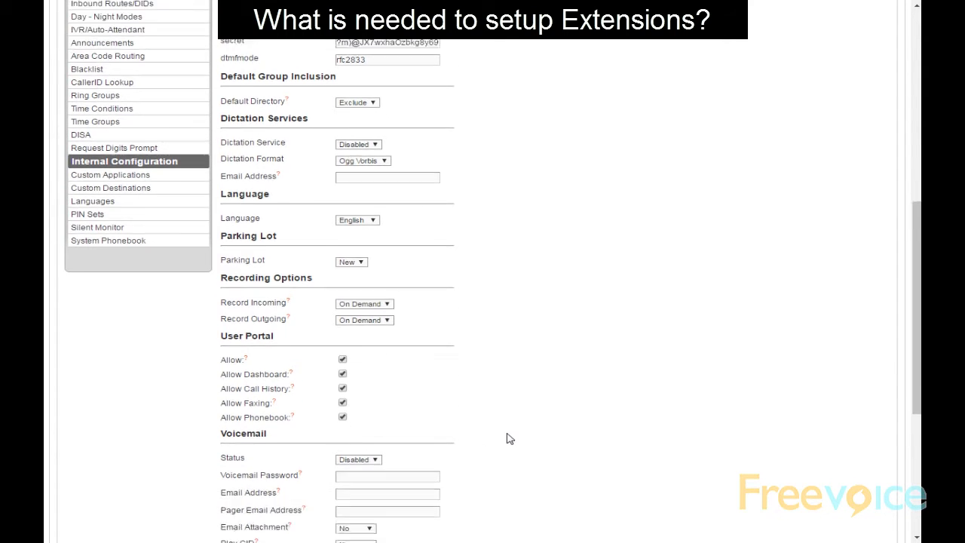
scroll(510, 438, "down", 1)
left_click(373, 387)
left_click(368, 396)
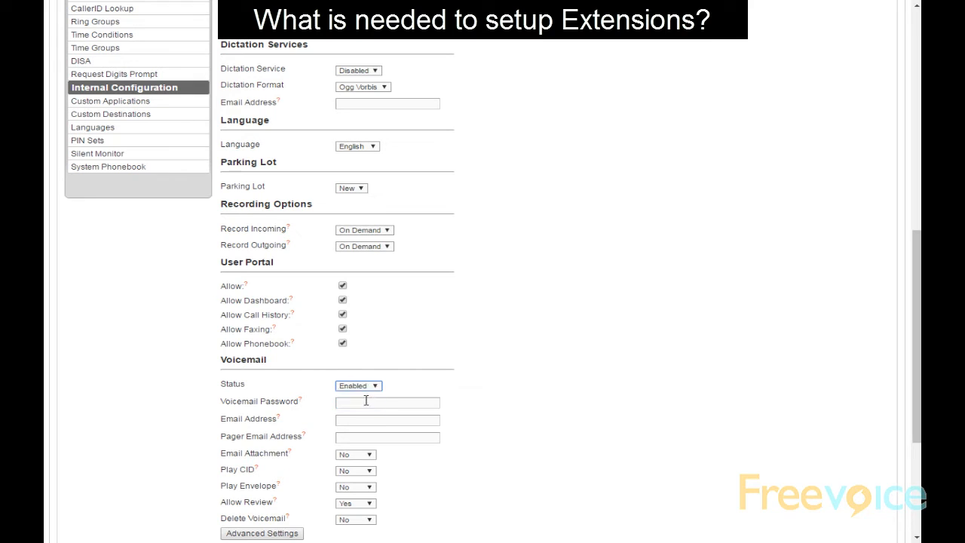
left_click(365, 402)
type("1234")
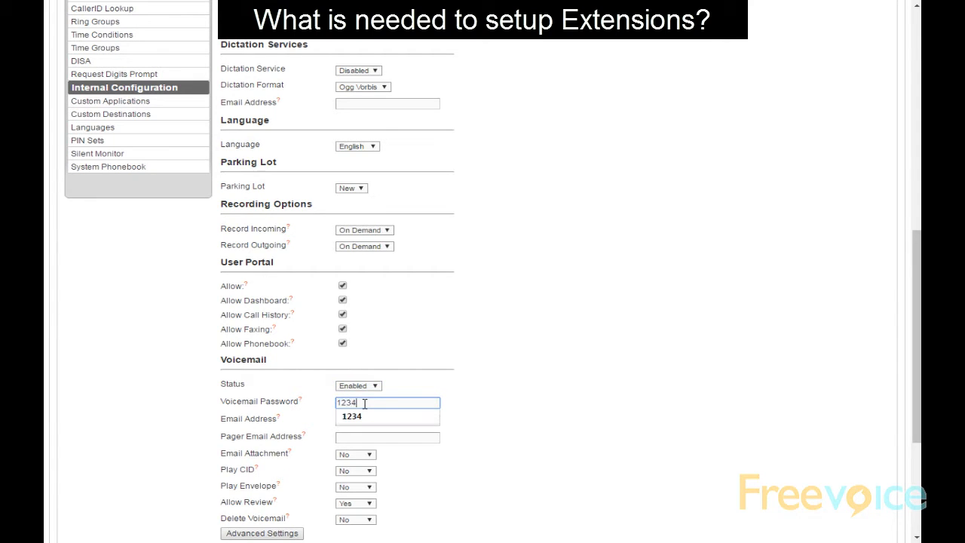
left_click(508, 306)
Submit the extension and apply the configuration changes with a reload
scroll(503, 310, "down", 3)
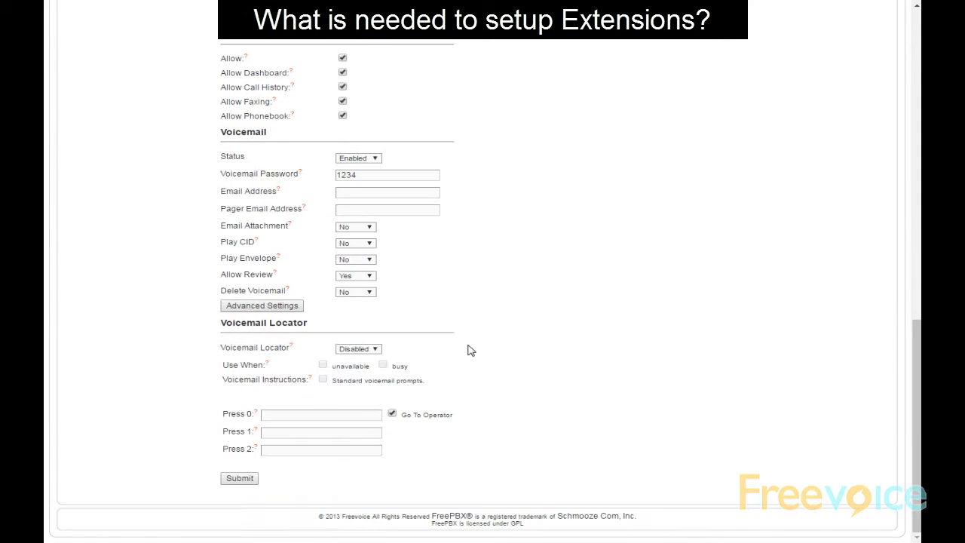
left_click(253, 481)
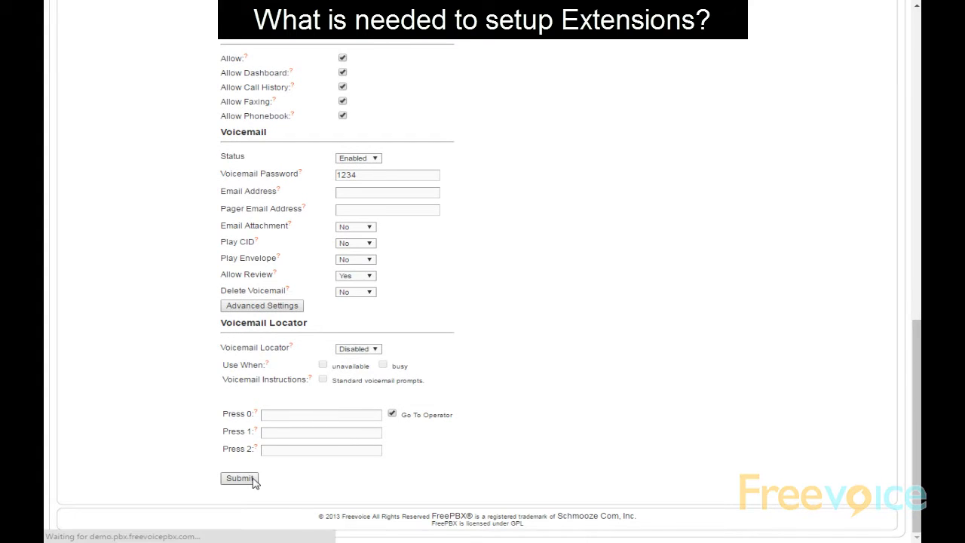
left_click(433, 119)
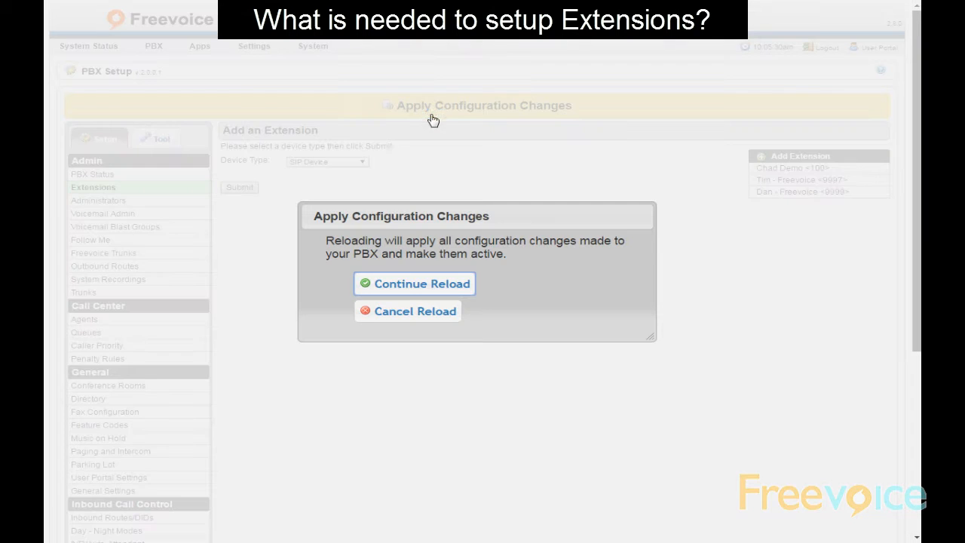
left_click(403, 283)
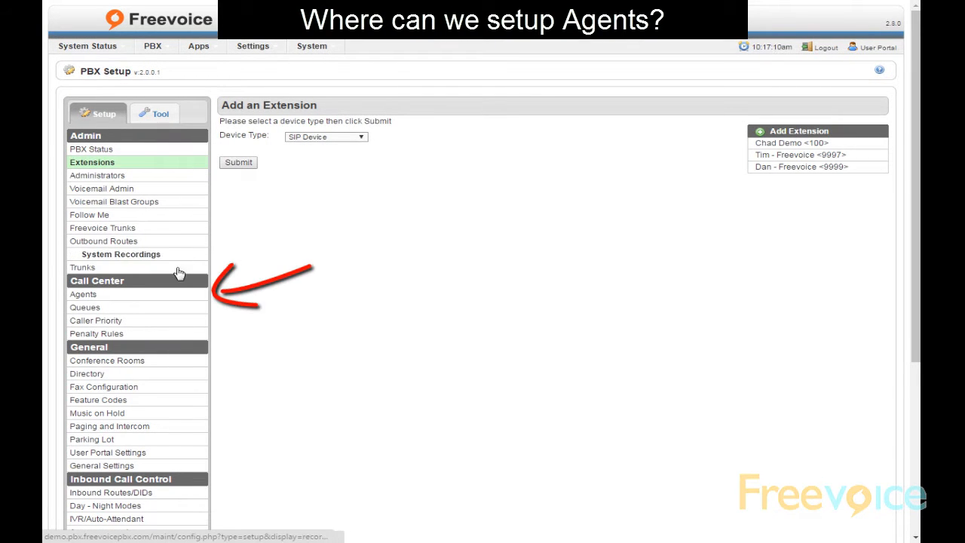
On the Agents page, enter agent number 9999 with a name and password, and tick Allow Access
left_click(168, 297)
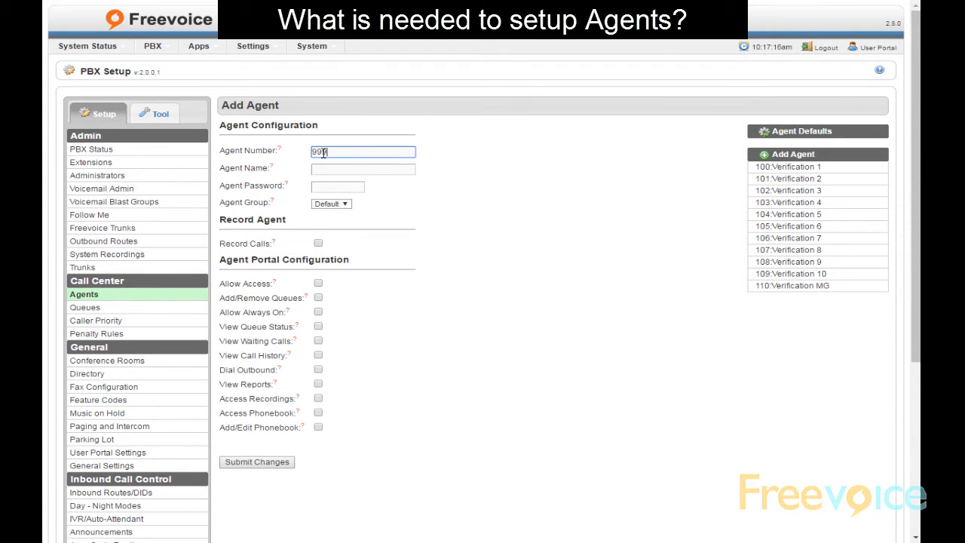
key("Tab")
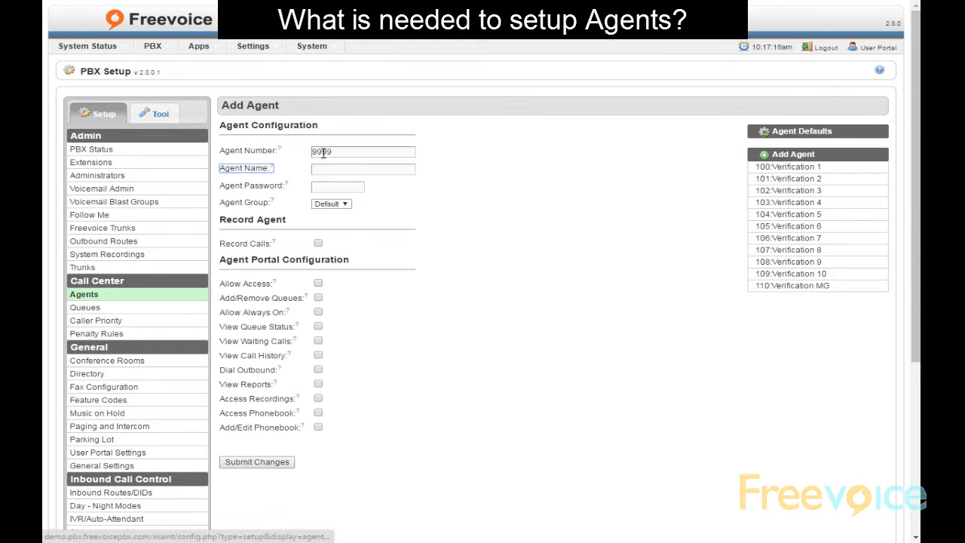
key("Tab")
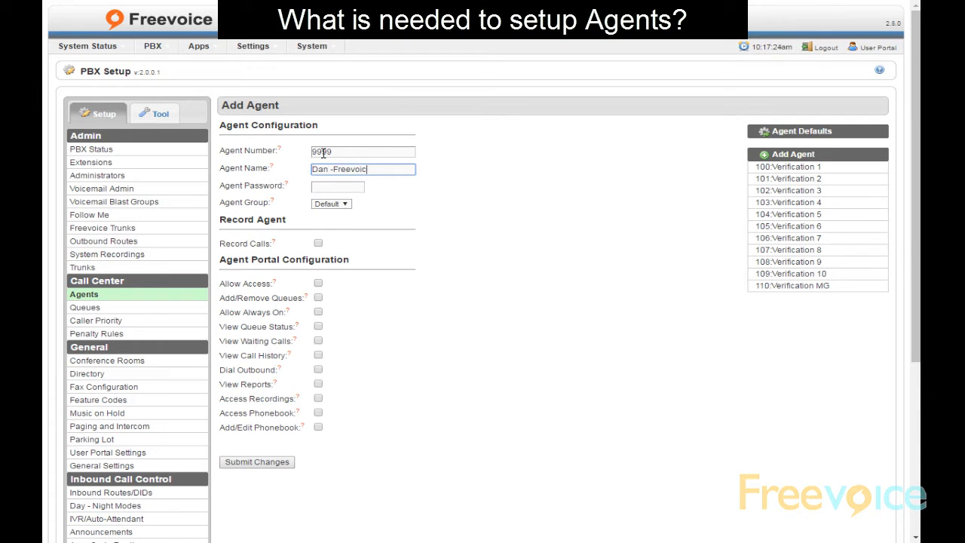
left_click(331, 185)
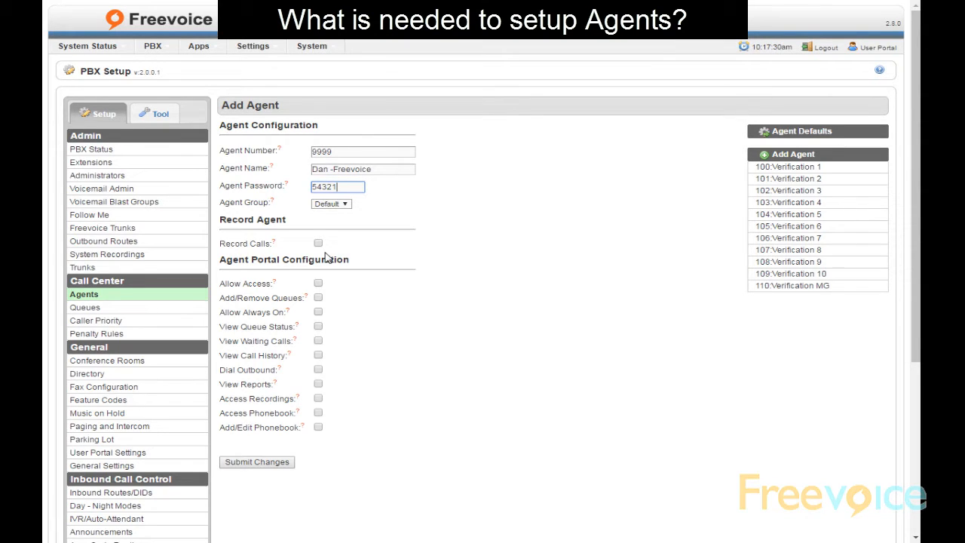
left_click(319, 285)
Let agent 9999 add/remove itself from queues, view queue status, dial outbound and view reports
left_click(319, 298)
left_click(319, 327)
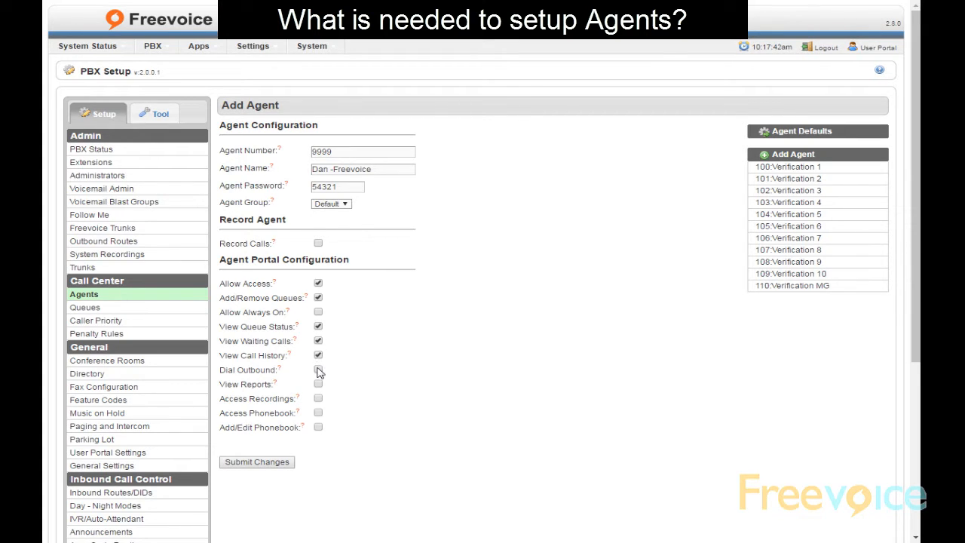
left_click(317, 370)
left_click(318, 384)
Save agent 9999 and apply the configuration changes with a reload
mouse_move(244, 289)
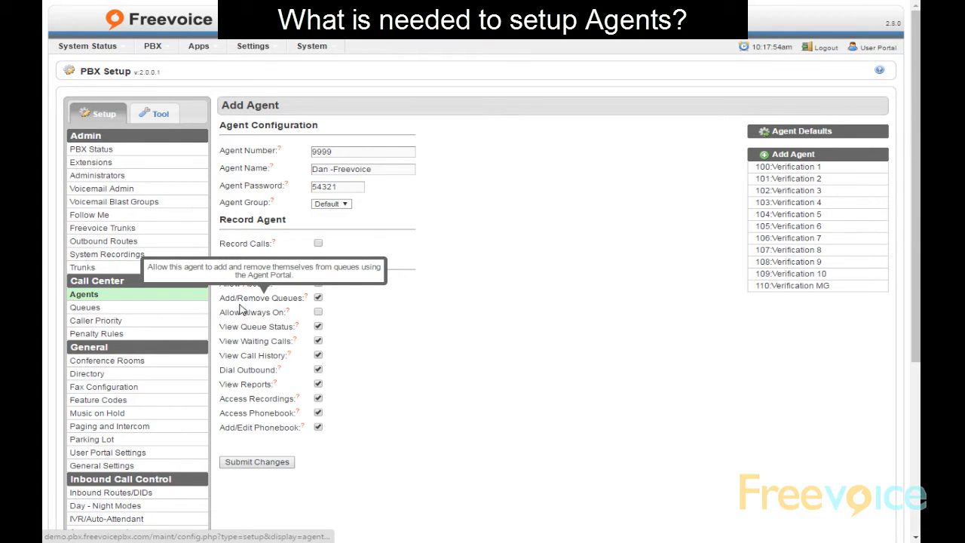
mouse_move(245, 347)
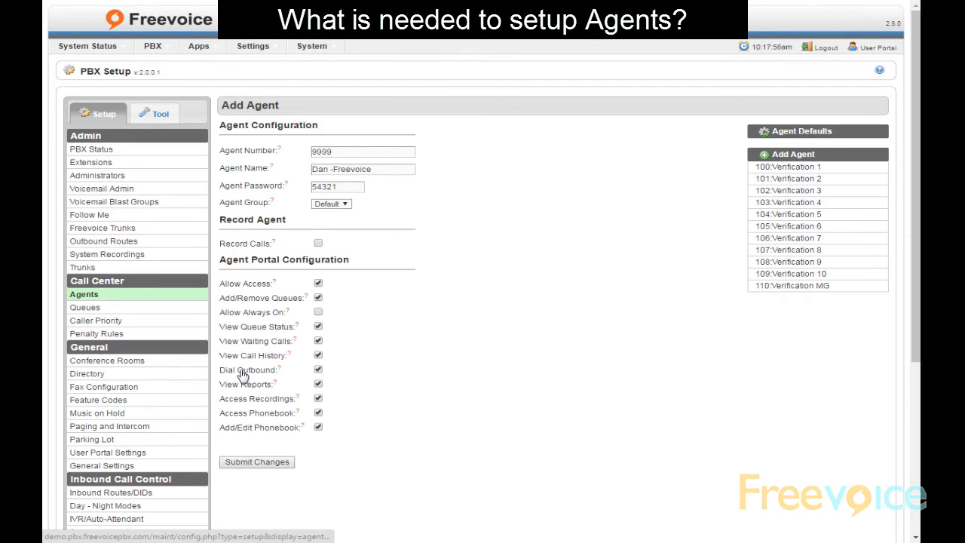
mouse_move(243, 374)
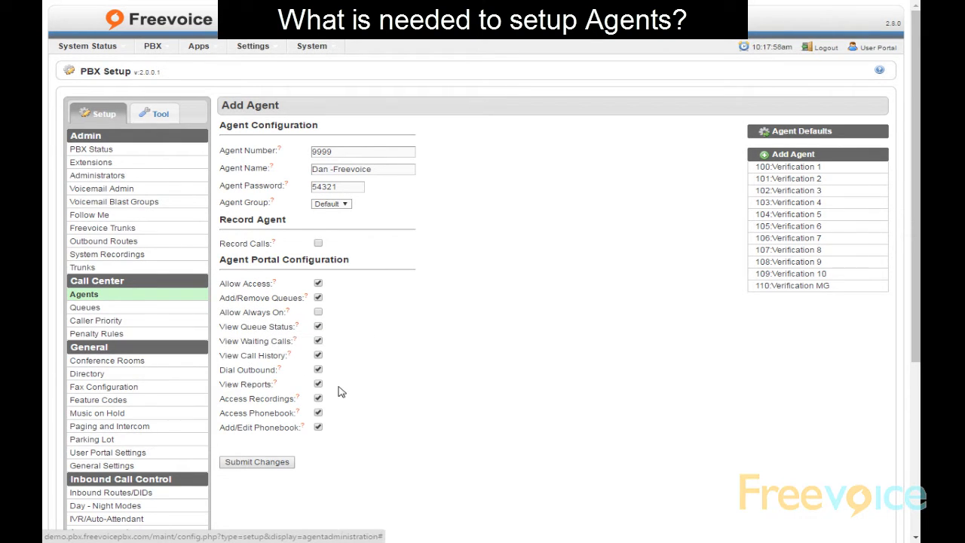
left_click(283, 463)
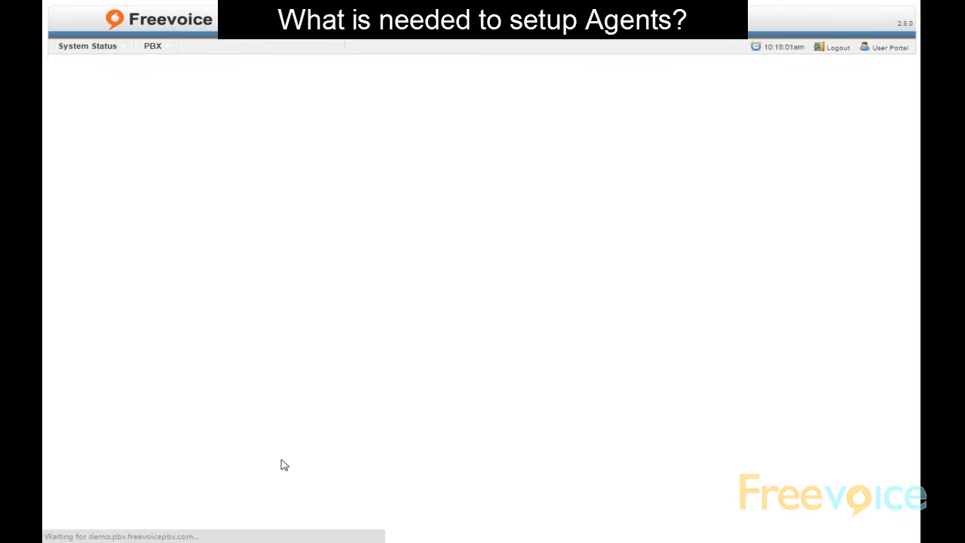
left_click(456, 113)
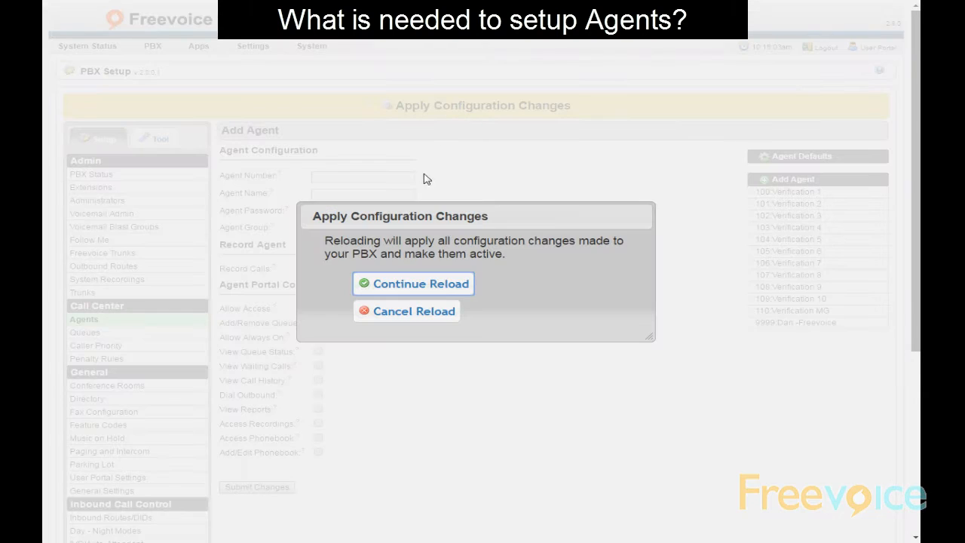
left_click(373, 285)
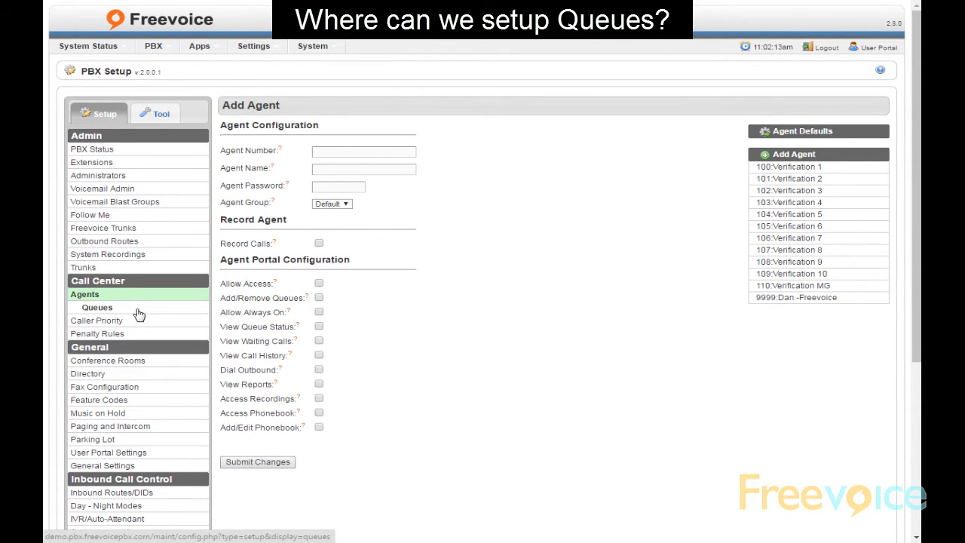
left_click(138, 314)
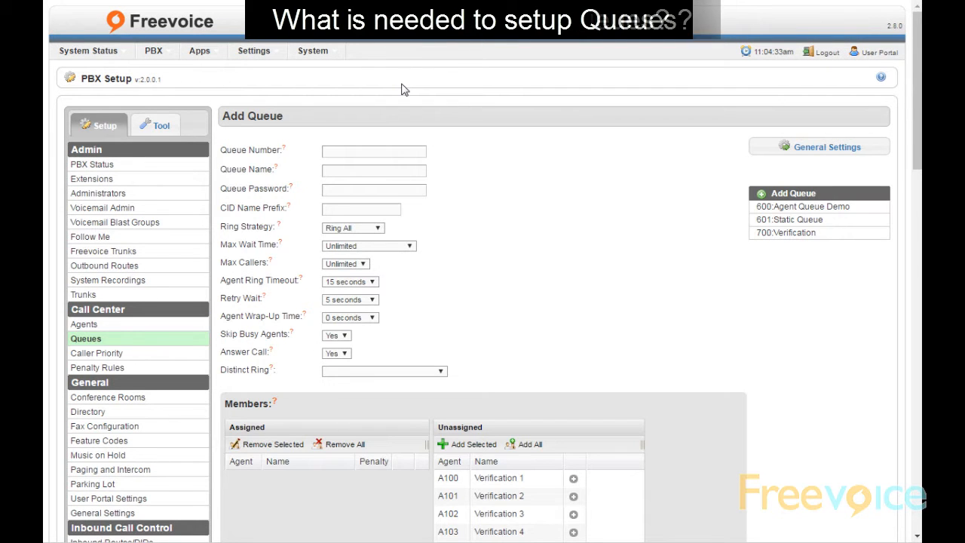
Give the new queue number 900, name Test and caller ID prefix Test-
left_click(364, 153)
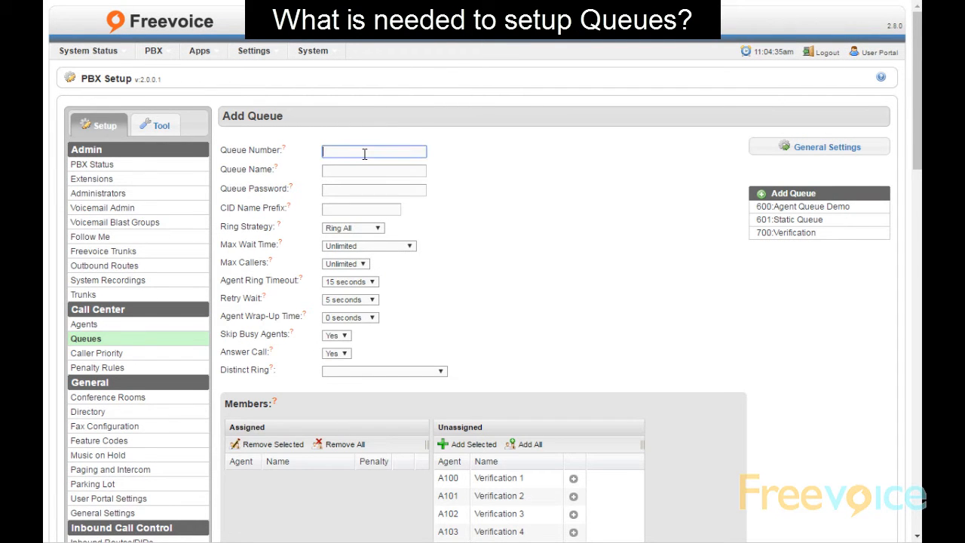
type("900")
left_click(357, 169)
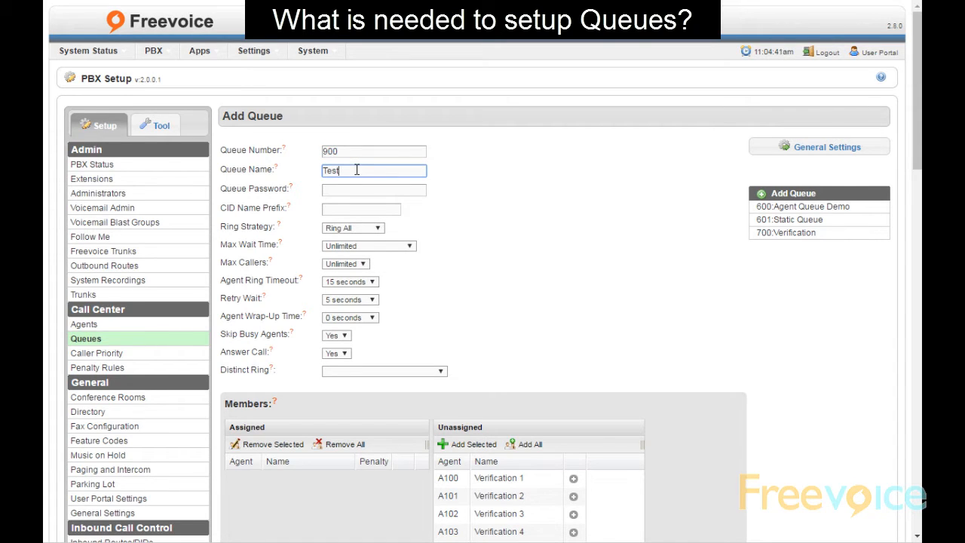
left_click(340, 203)
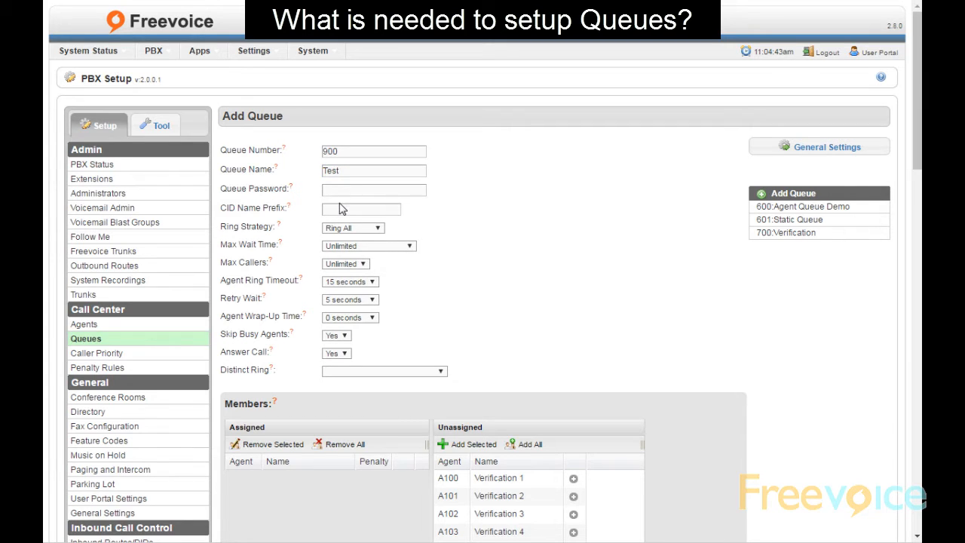
left_click(340, 208)
Set the queue's retry wait to 0 seconds and agent ring timeout to 10 seconds
left_click(358, 300)
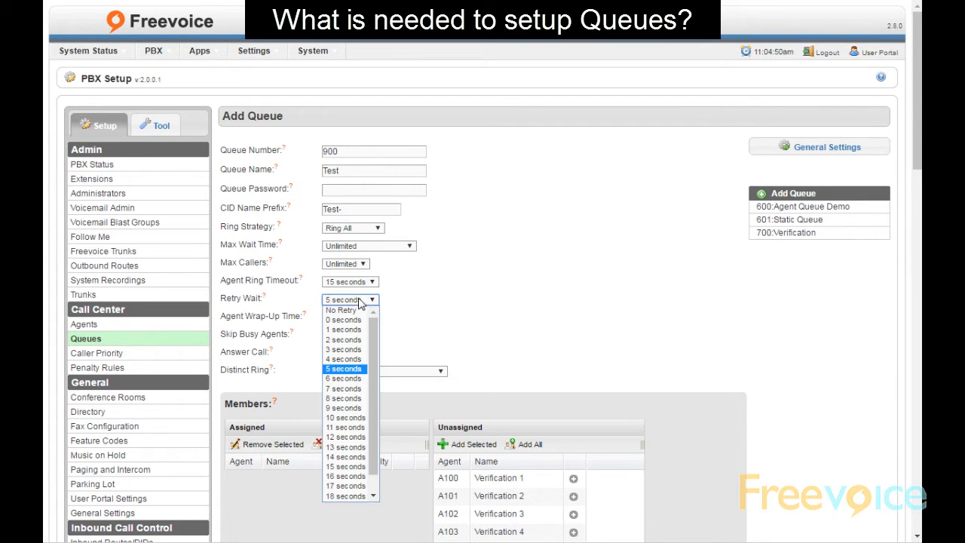
left_click(346, 320)
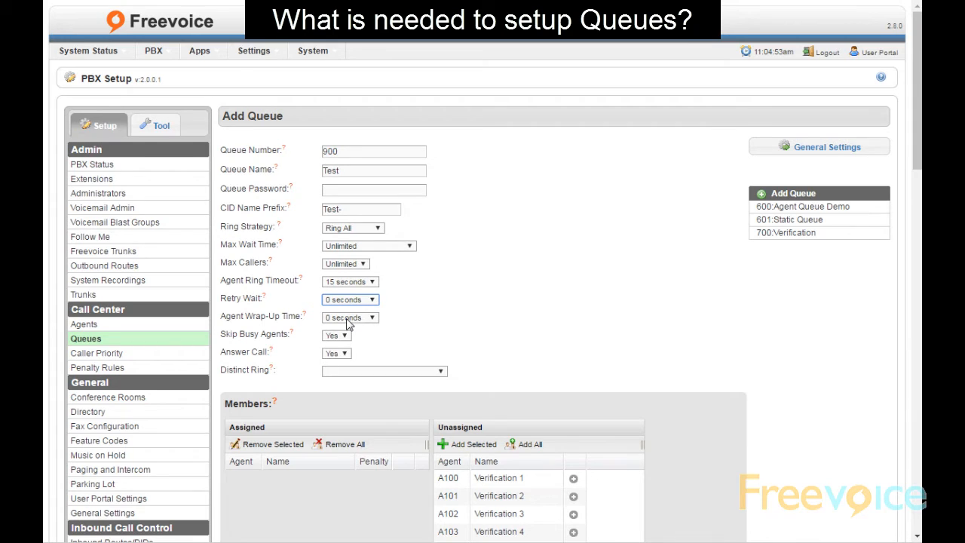
left_click(359, 282)
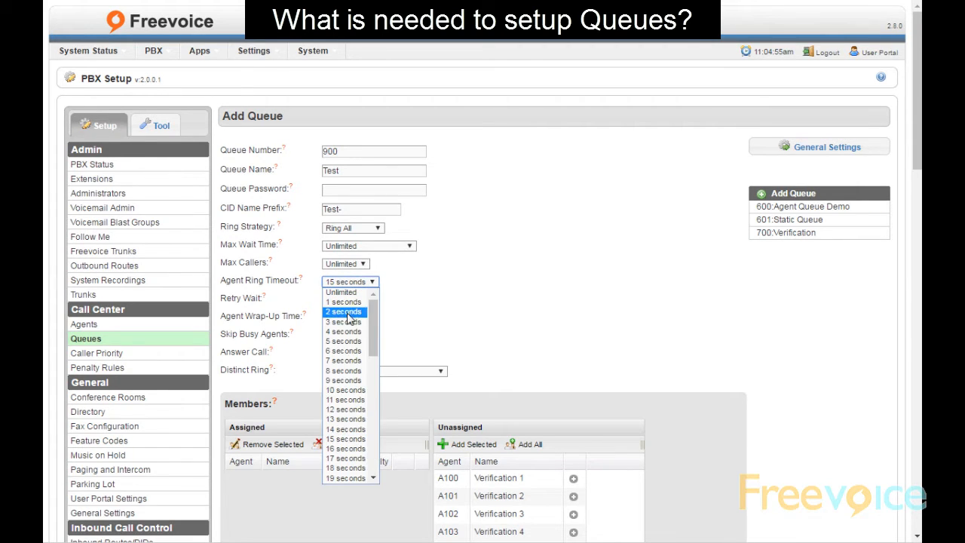
left_click(356, 390)
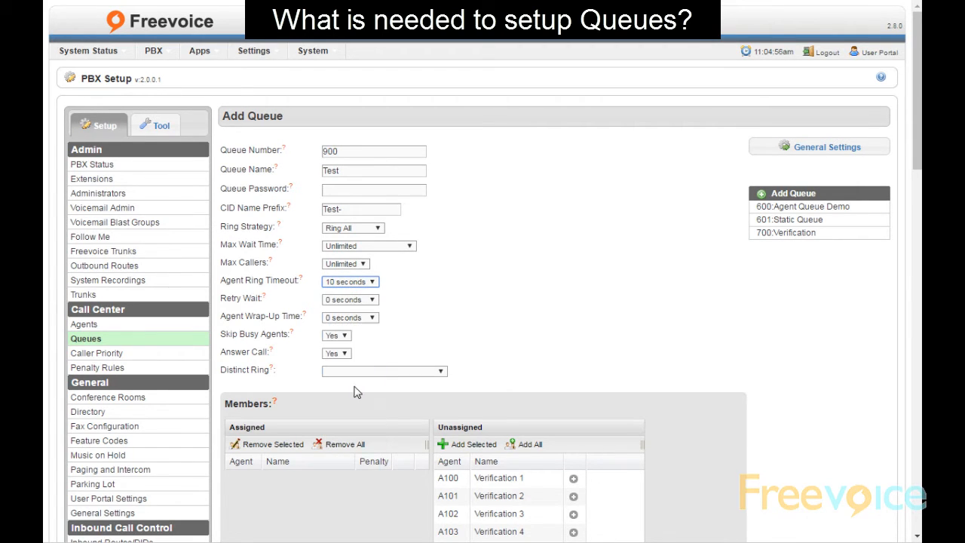
left_click(426, 321)
Add agents A109 and A9999 to the queue, then remove A109 so only A9999 remains
scroll(426, 325, "down", 3)
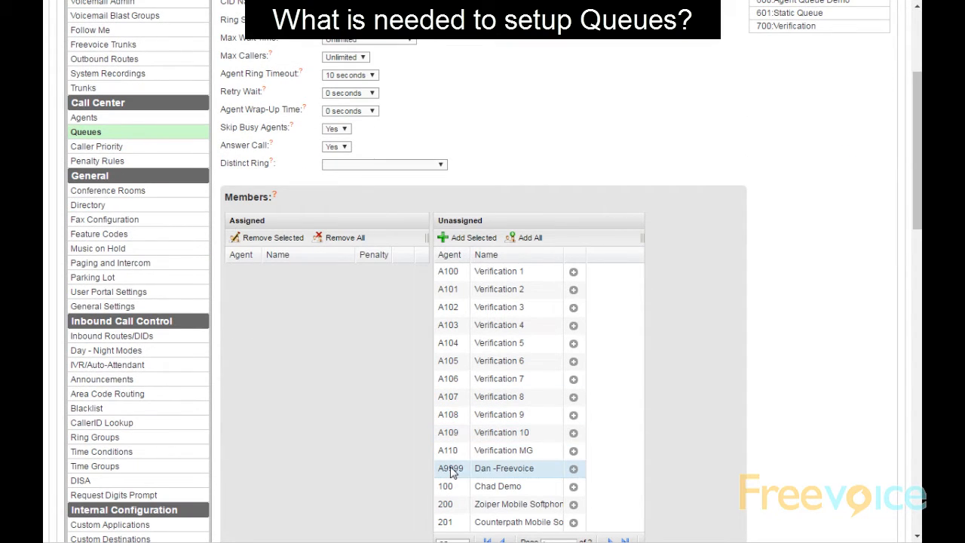
left_click(499, 432, "ctrl")
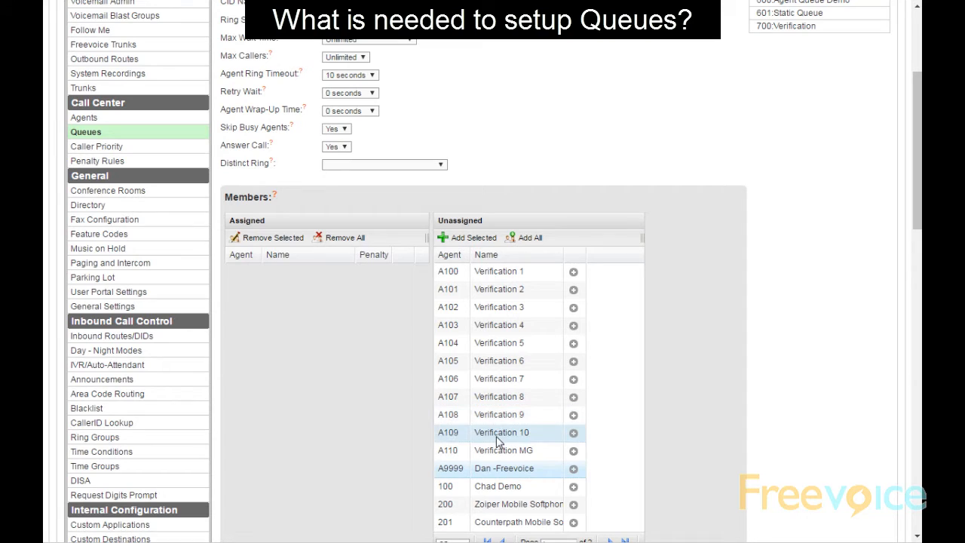
left_click(450, 239)
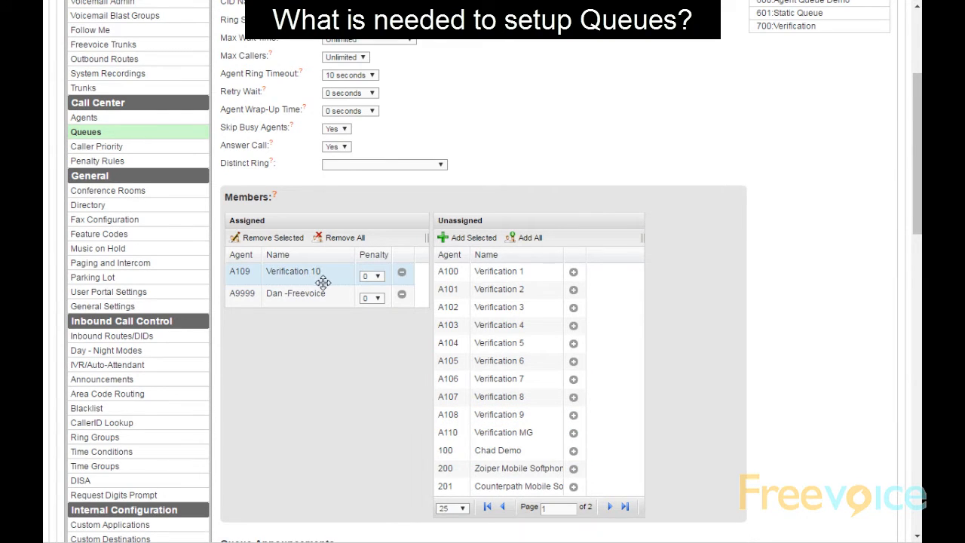
left_click(402, 272)
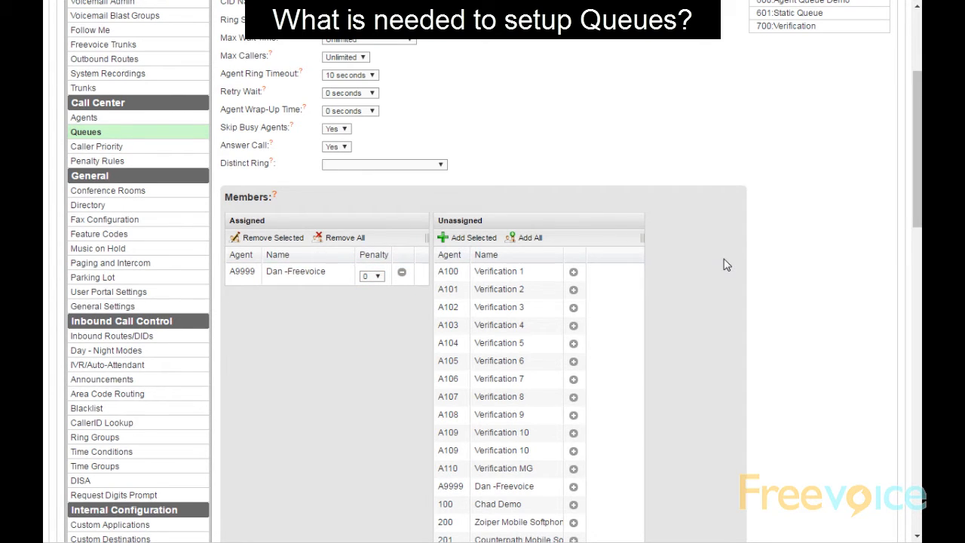
Review the queue announcement, penalty rule, disposition and fail-over sections, leaving defaults
scroll(726, 265, "down", 6)
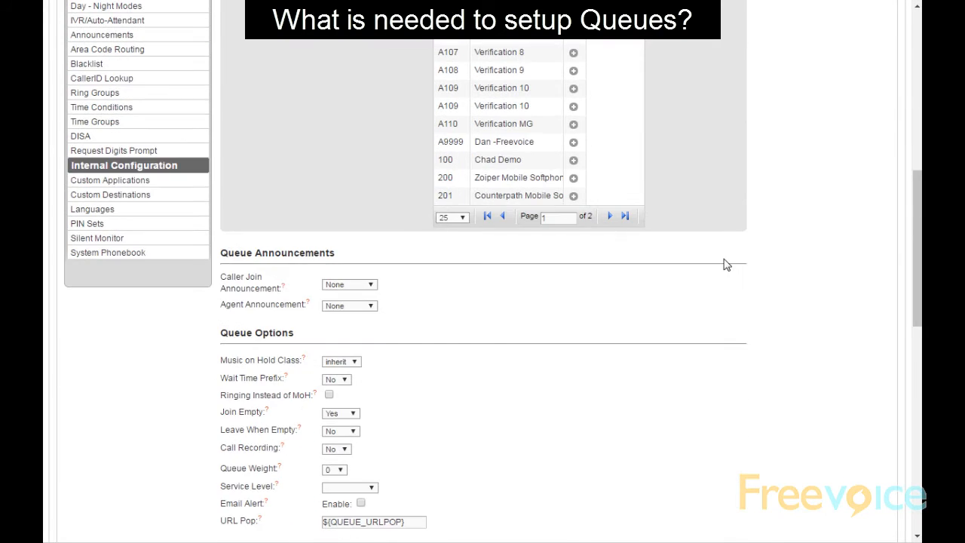
scroll(726, 265, "down", 1)
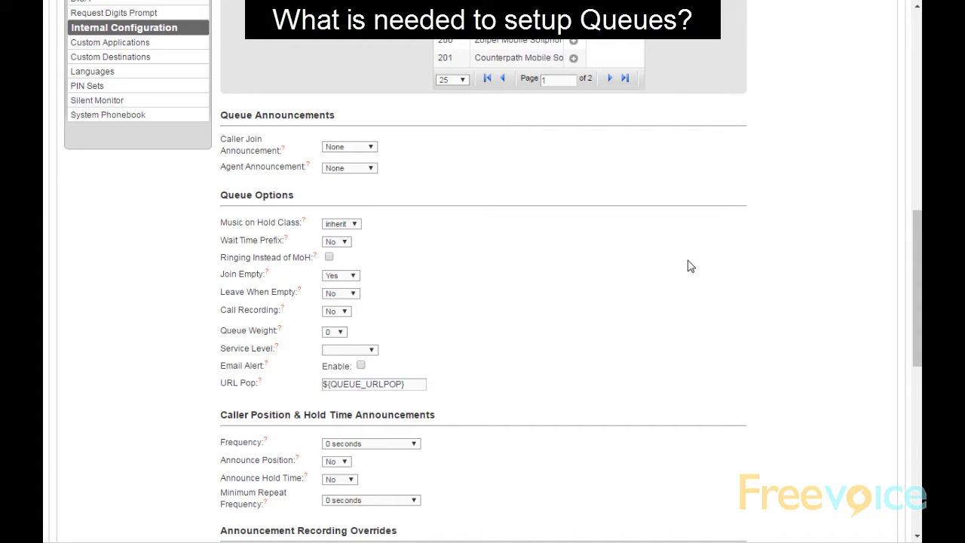
mouse_move(242, 156)
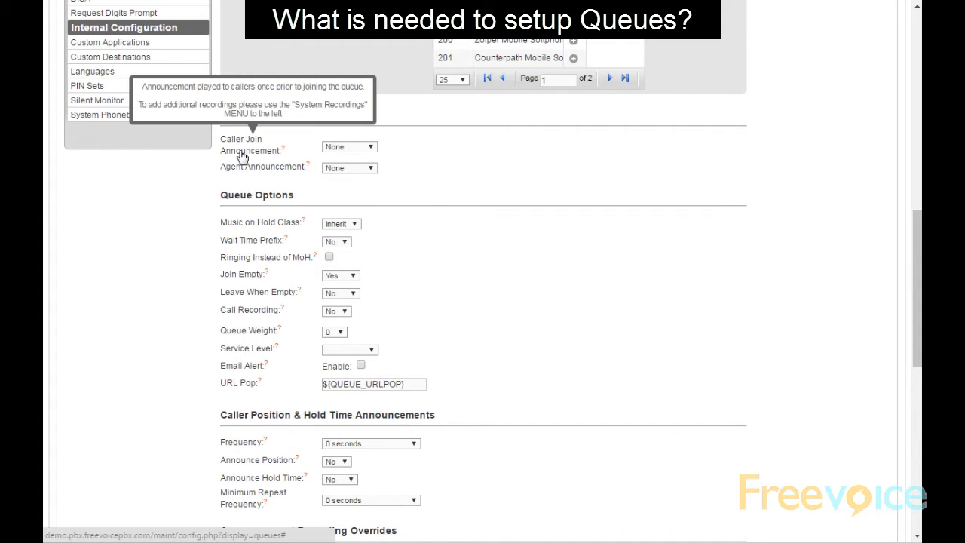
mouse_move(249, 173)
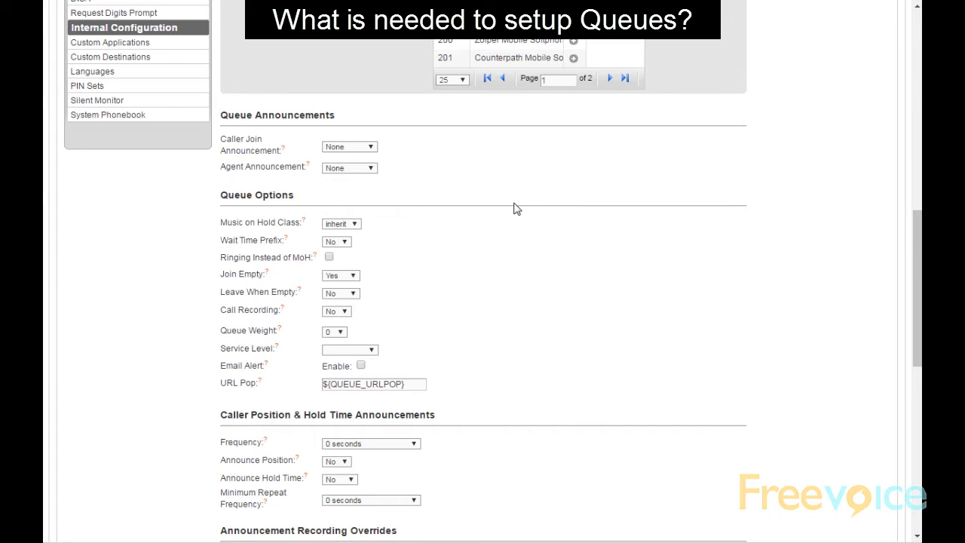
scroll(519, 202, "down", 5)
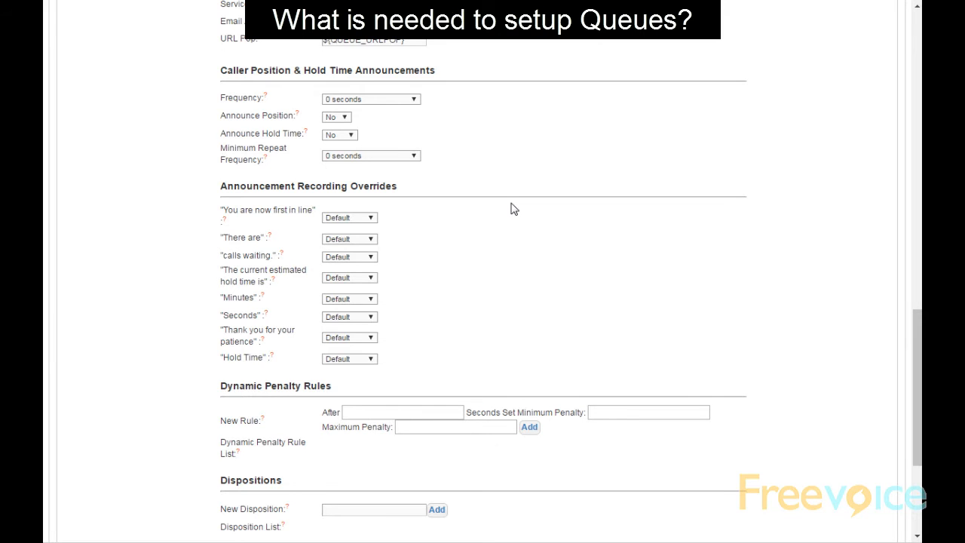
scroll(510, 208, "down", 3)
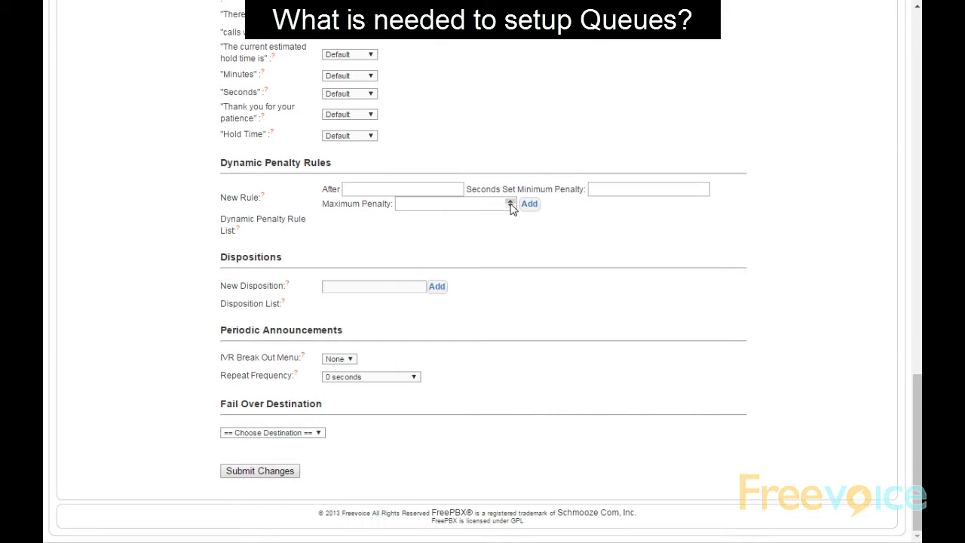
Set queue 900's fail-over destination to Extensions, extension 9997
left_click(305, 433)
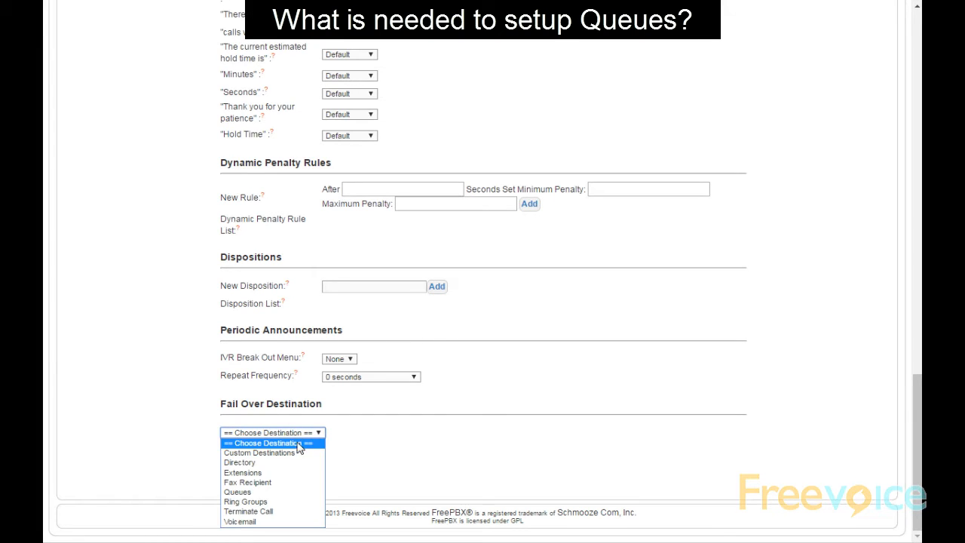
left_click(257, 473)
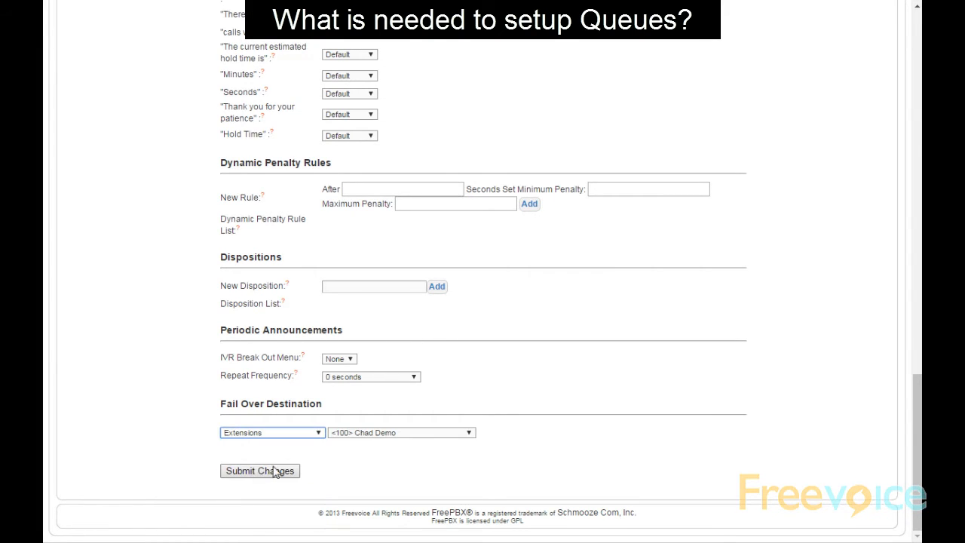
left_click(391, 435)
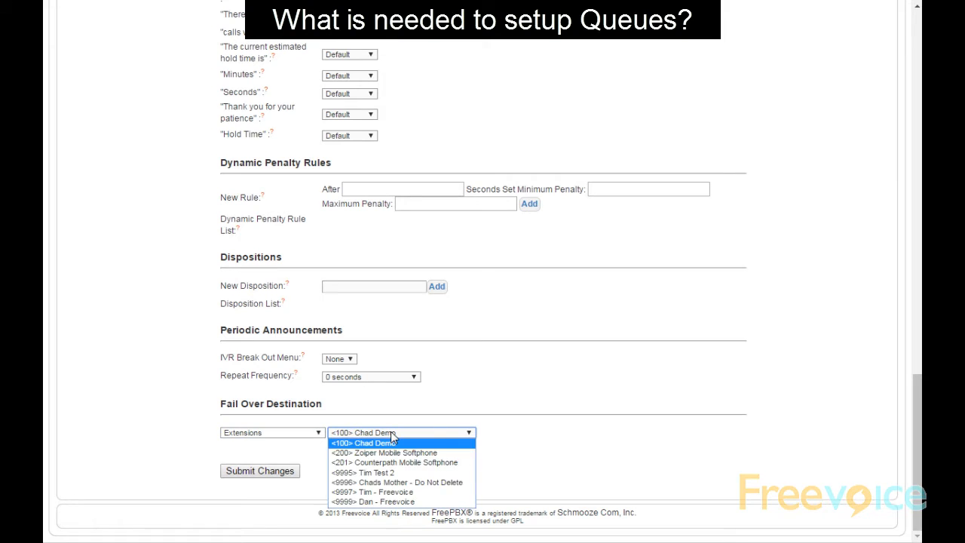
left_click(375, 492)
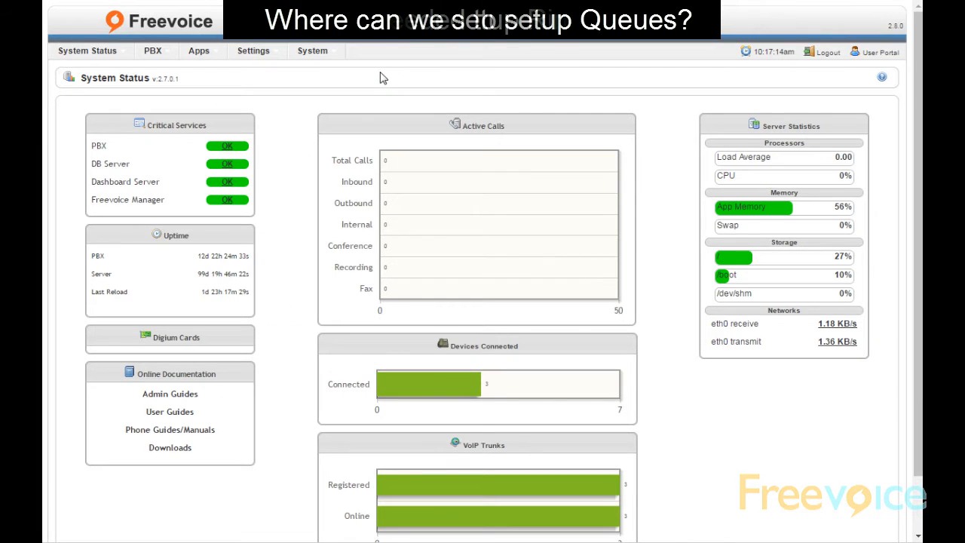
Go through PBX > PBX Setup to Ring Groups to show the Add Ring Group form (703)
left_click(155, 54)
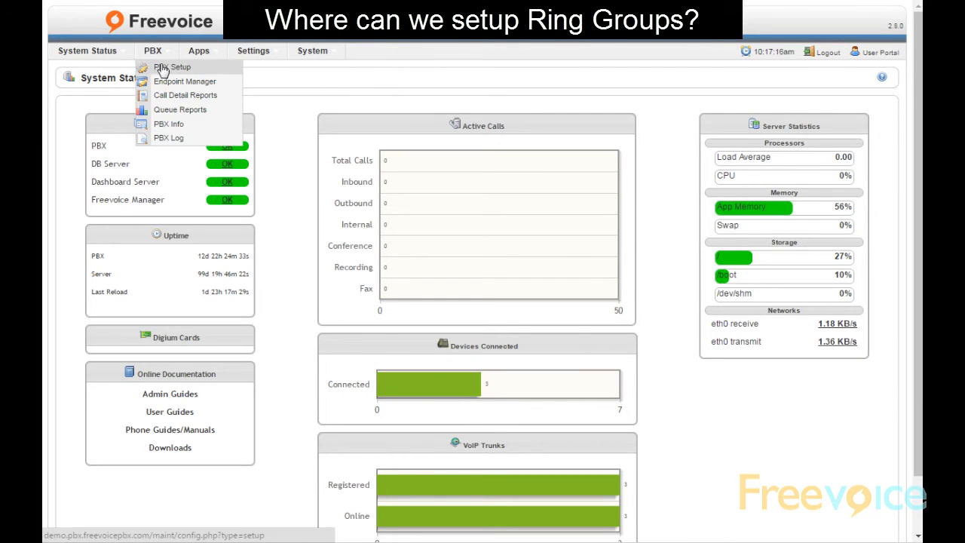
left_click(171, 67)
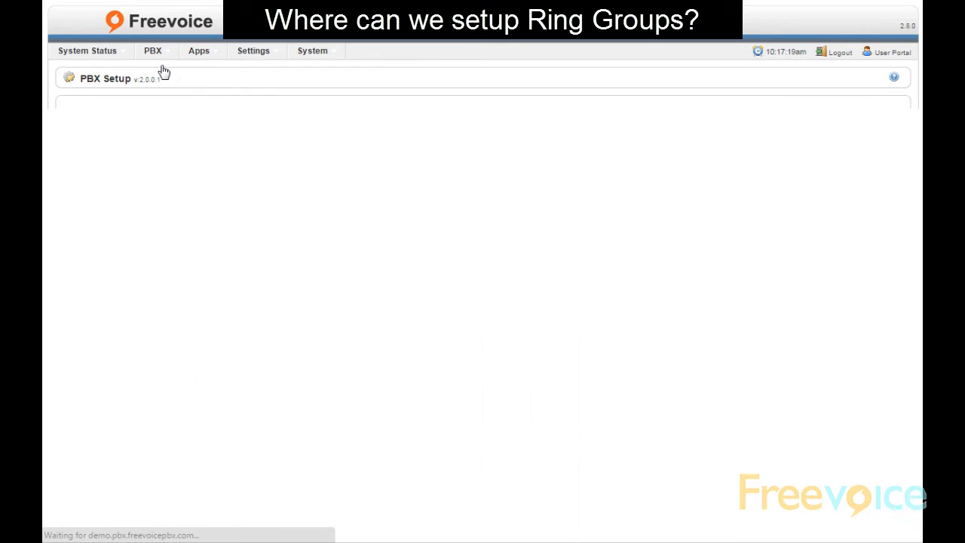
scroll(227, 274, "down", 3)
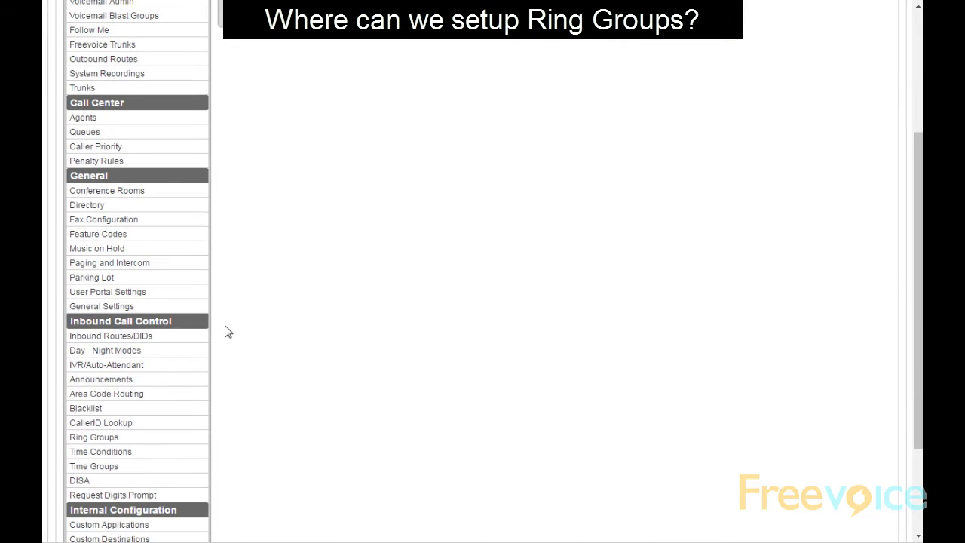
left_click(151, 442)
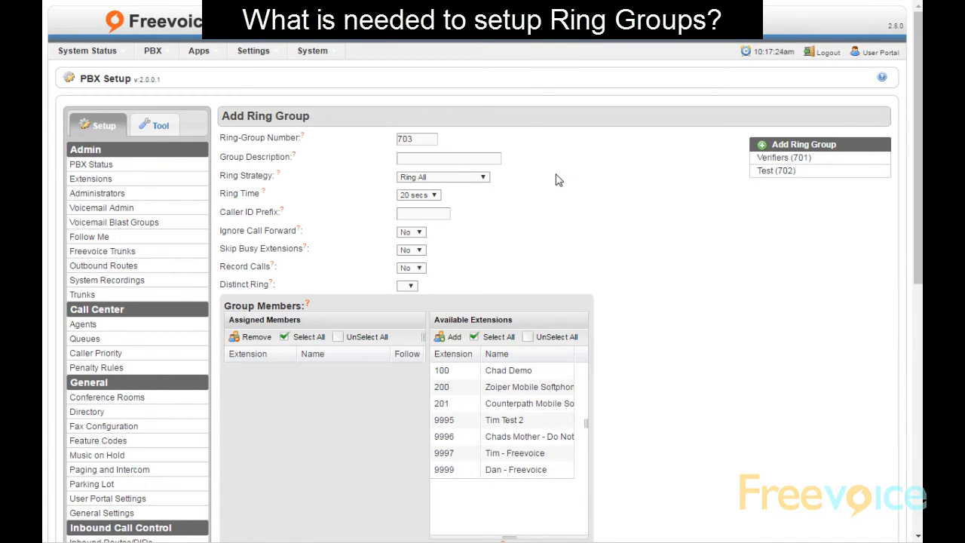
Open ring group Test (702) and scroll through its members, ring time and no-answer destination
left_click(770, 172)
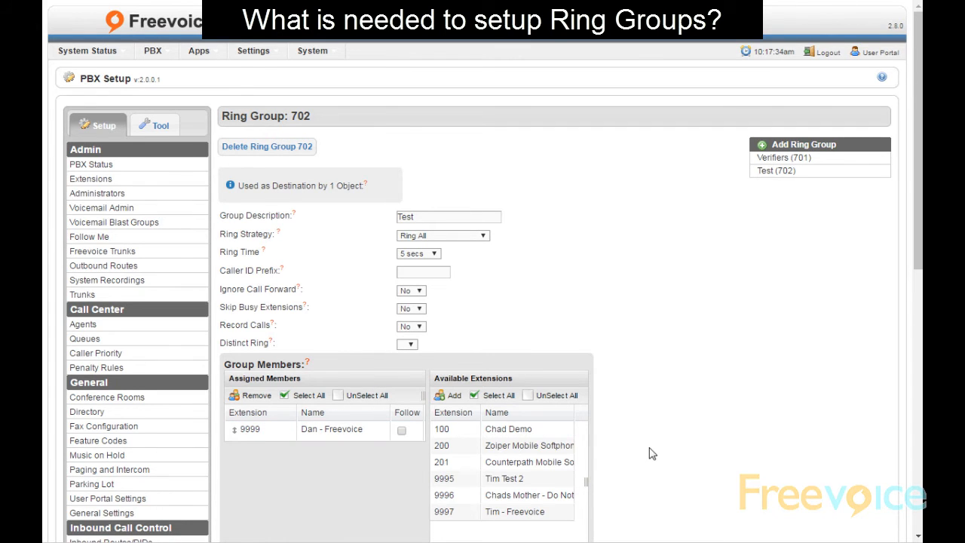
scroll(651, 428, "down", 6)
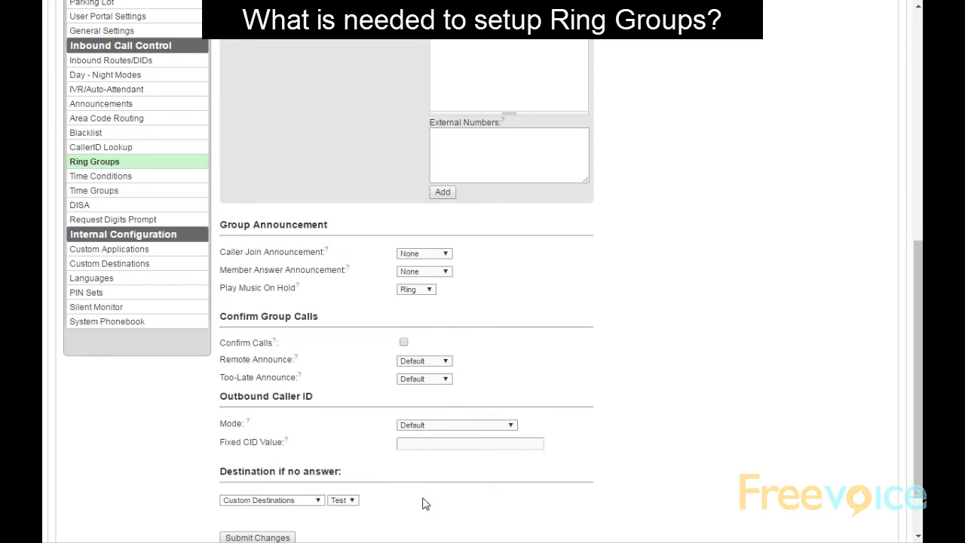
scroll(379, 506, "down", 1)
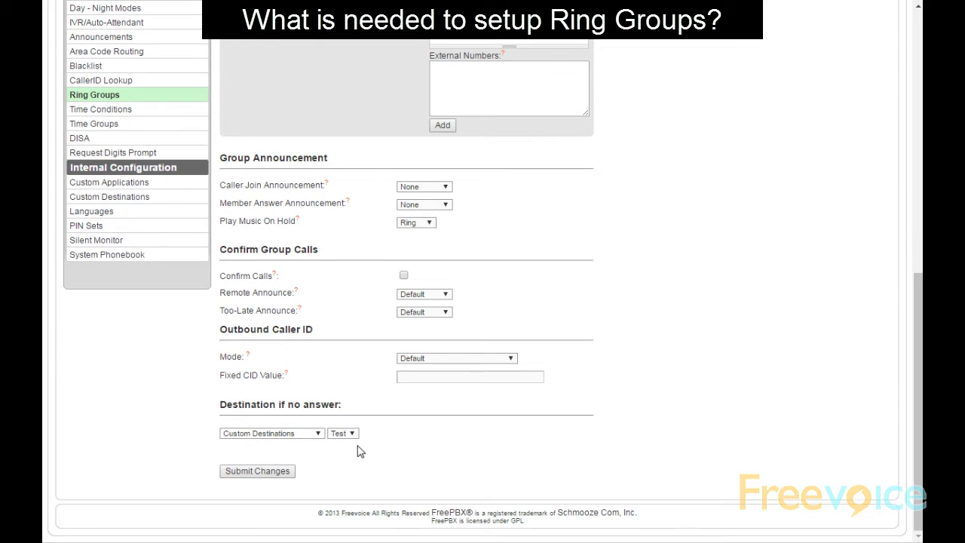
scroll(536, 448, "up", 6)
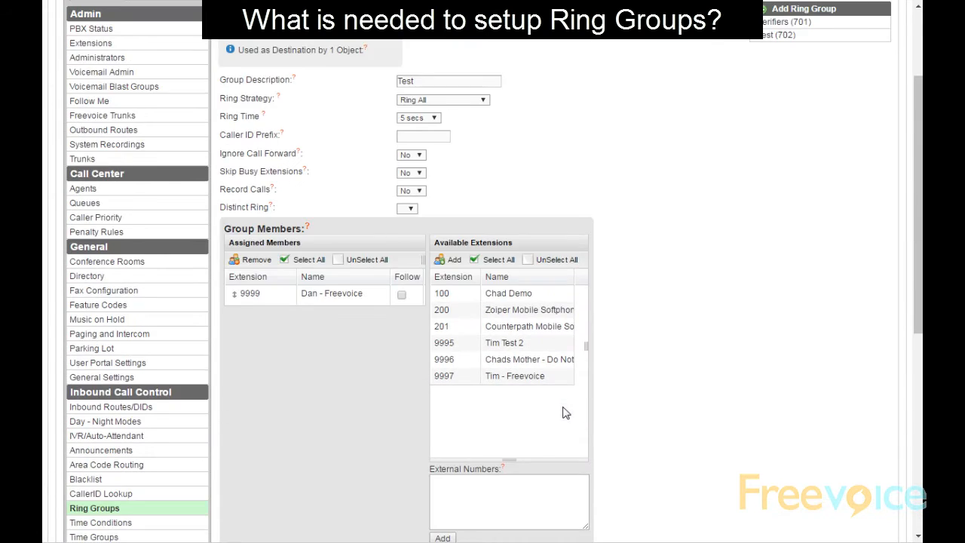
mouse_move(265, 155)
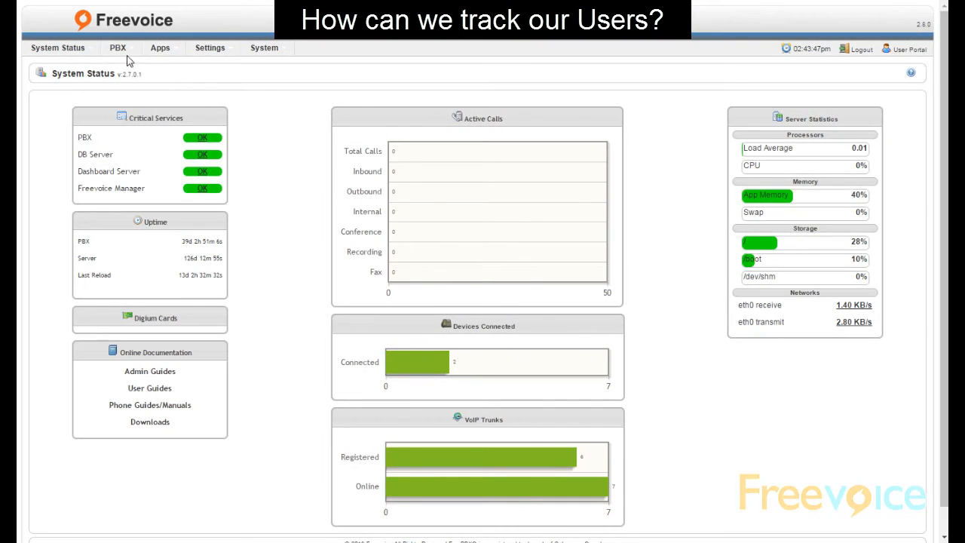
Open Queue Reports from the PBX menu to view the realtime queue dashboard
mouse_move(121, 55)
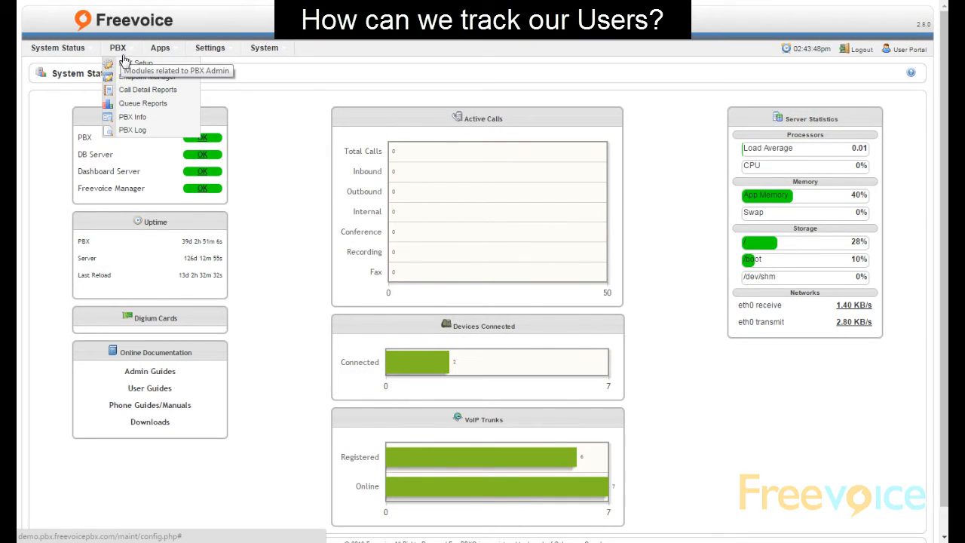
left_click(133, 108)
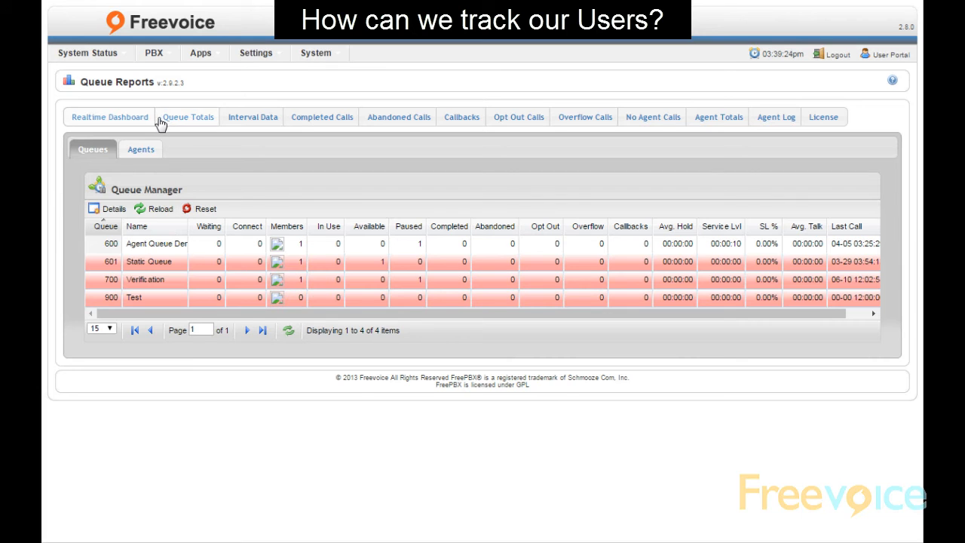
List only logged-off agents in the Agents view, then switch to the Completed Calls report
left_click(132, 159)
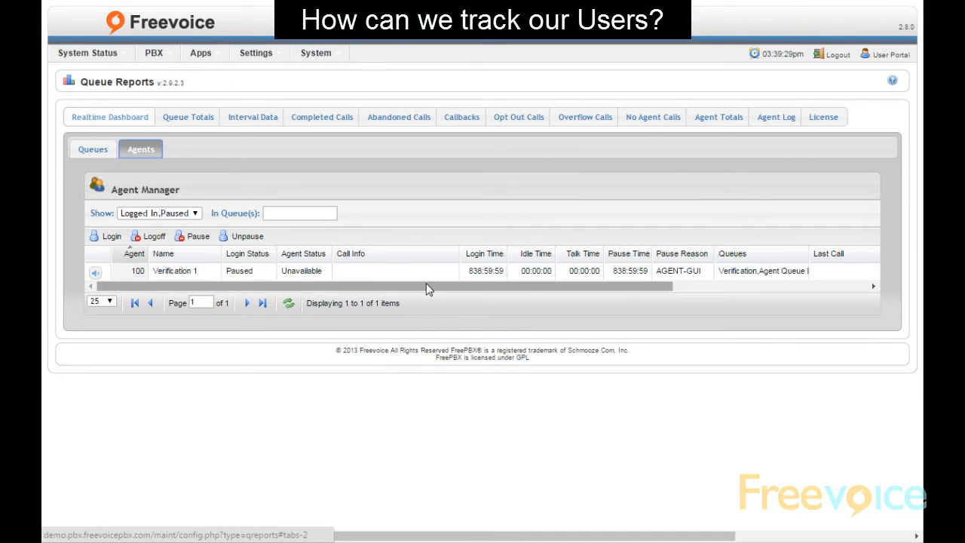
left_click(175, 215)
left_click(150, 270)
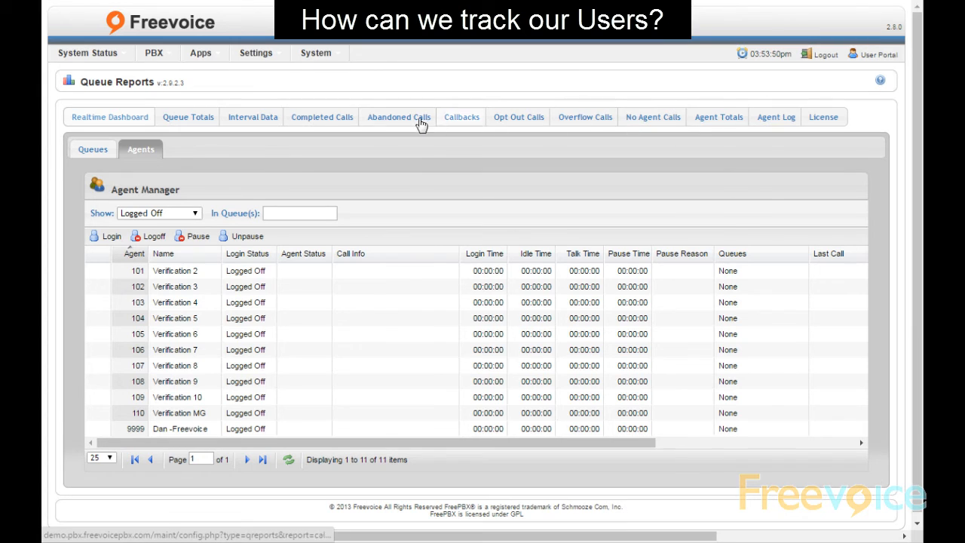
left_click(336, 122)
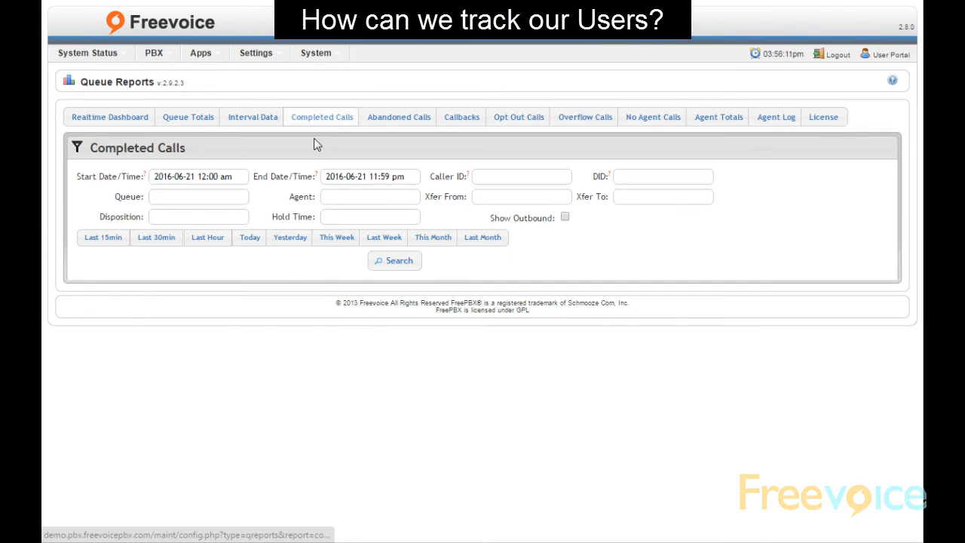
Search today's completed queue calls, which return nothing, then show Queue Totals for 2016-06-21
left_click(253, 240)
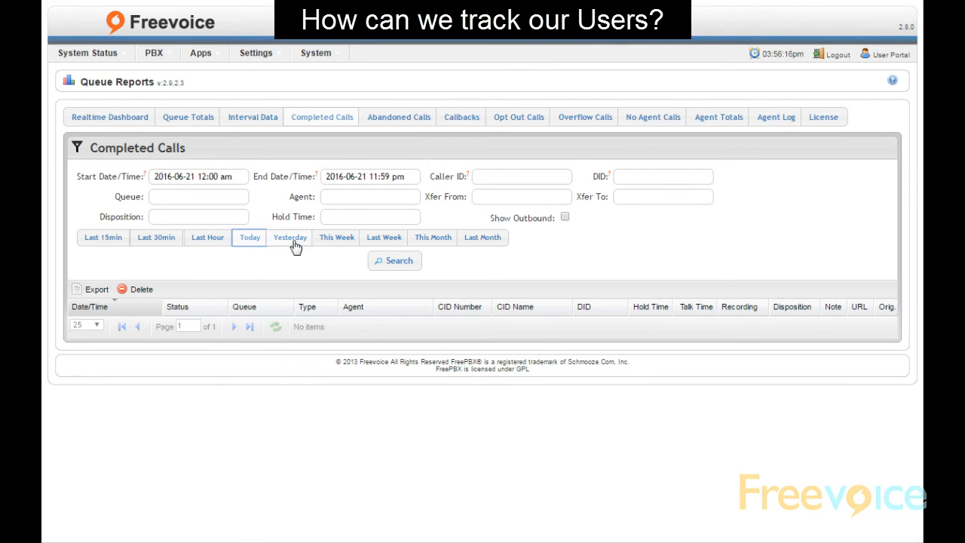
left_click(193, 125)
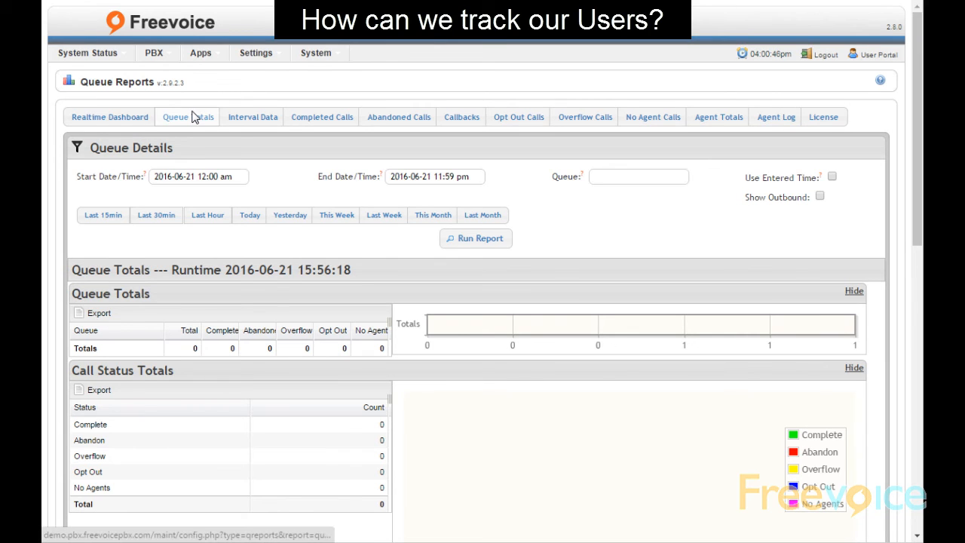
In Call Detail Reports, review the Inbound, Outbound, Ring Groups and All Calls logs, then the Archives browser
mouse_move(155, 60)
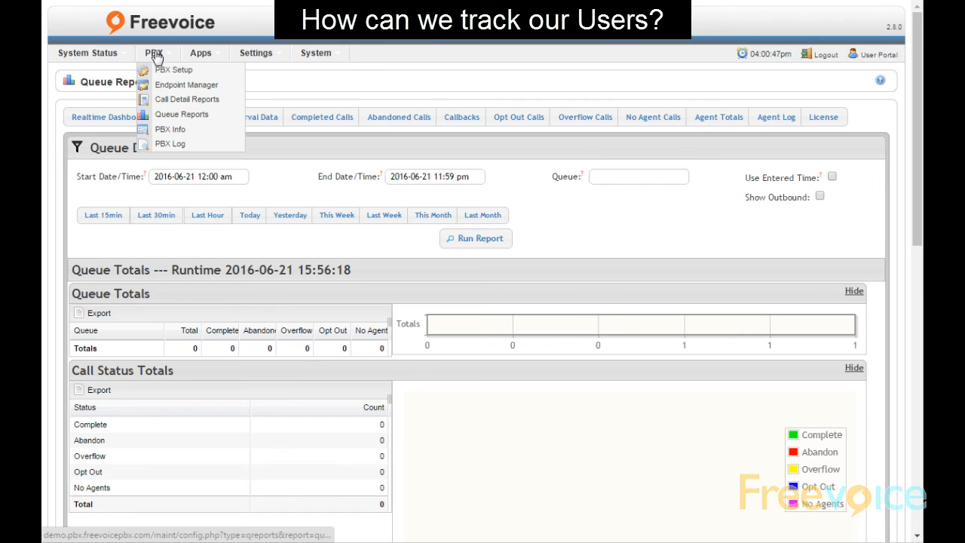
left_click(172, 101)
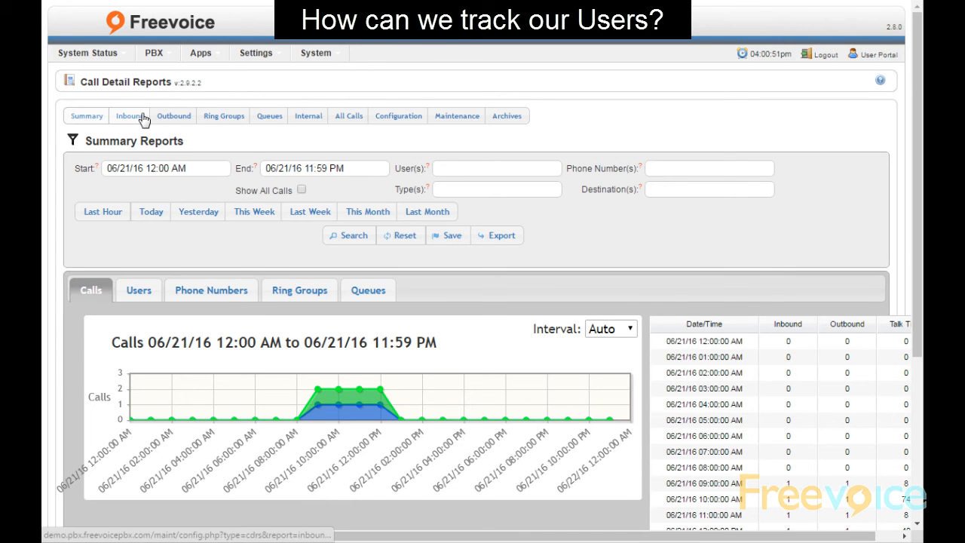
left_click(143, 121)
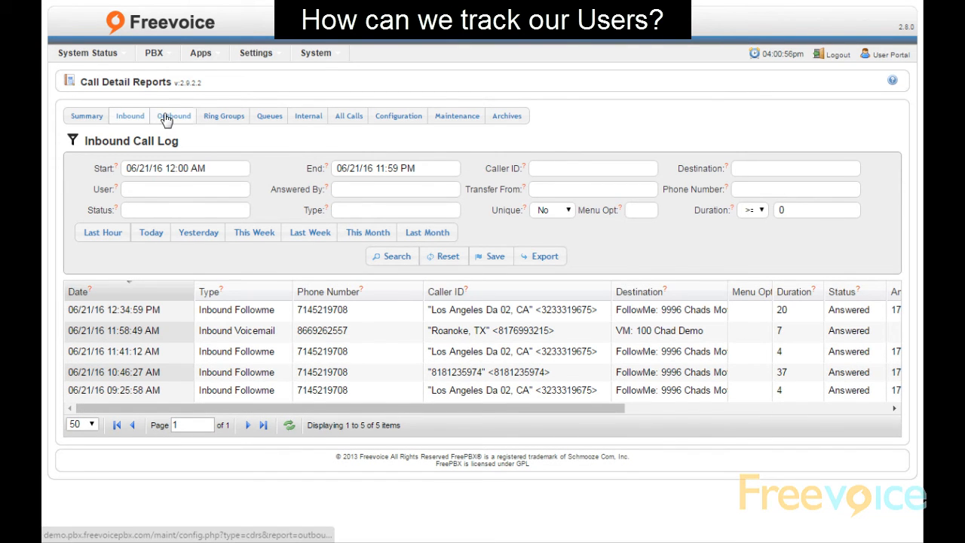
left_click(166, 122)
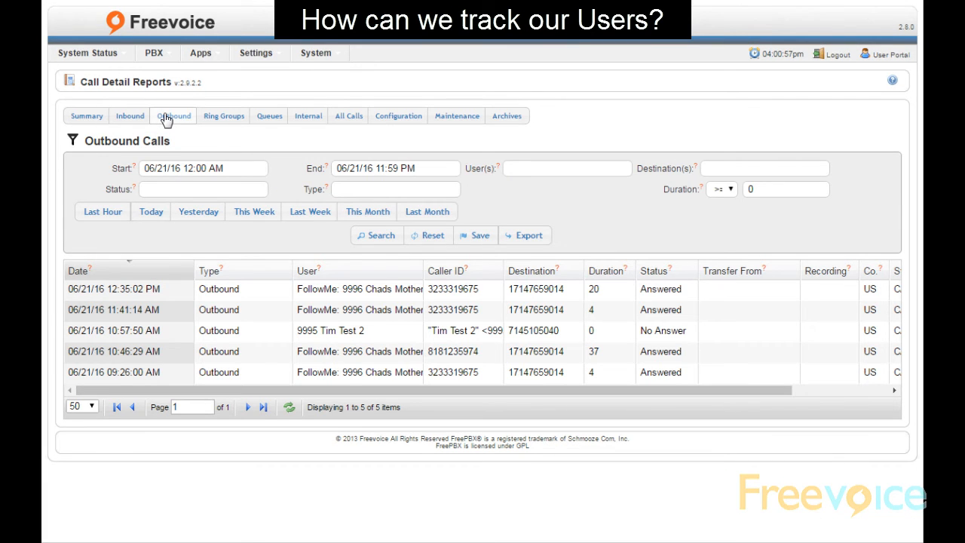
left_click(215, 122)
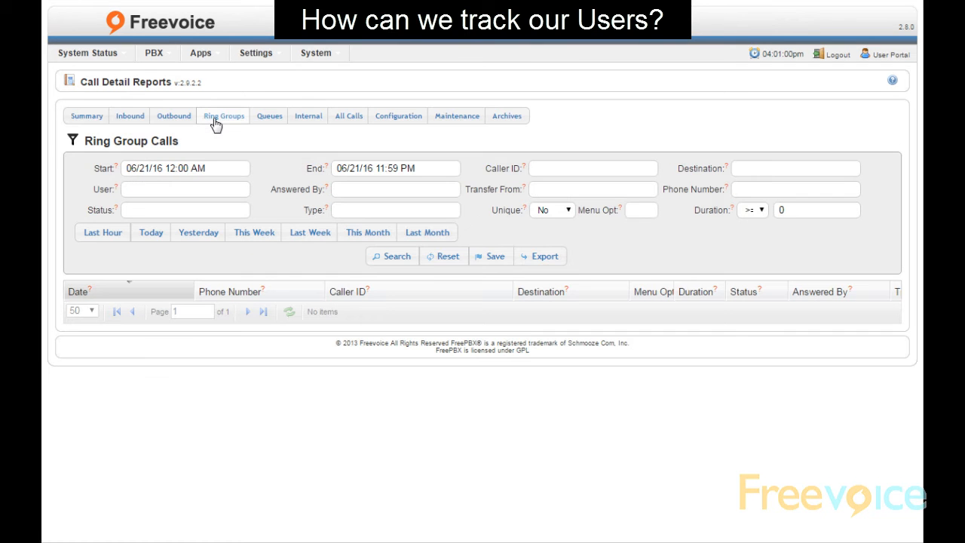
left_click(336, 121)
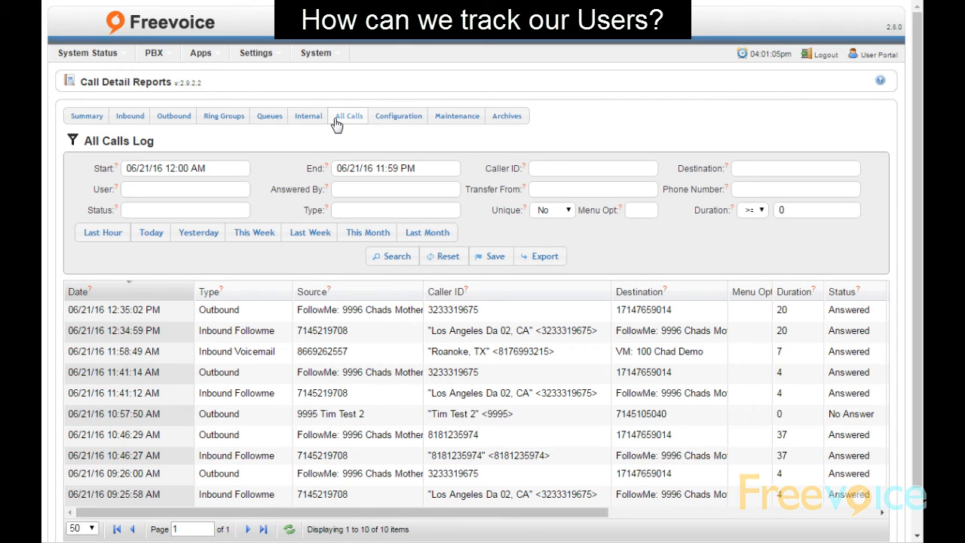
left_click(505, 117)
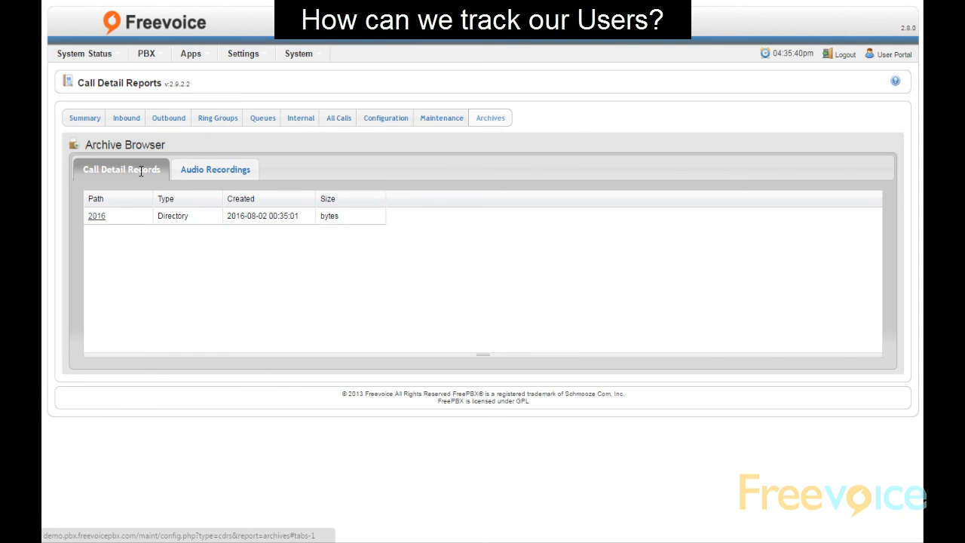
Download the 11.zip call record archive from the 2016 > 01 archive folder
left_click(99, 217)
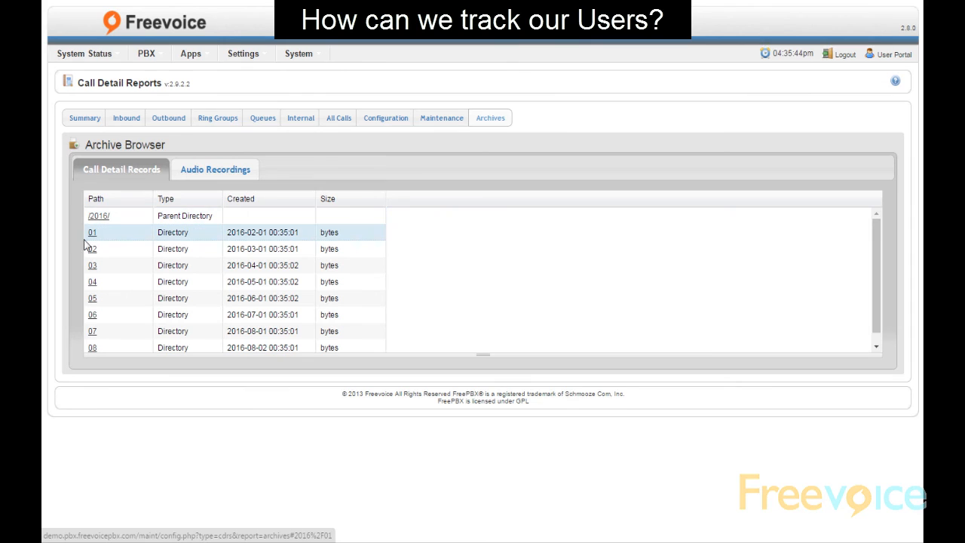
left_click(90, 235)
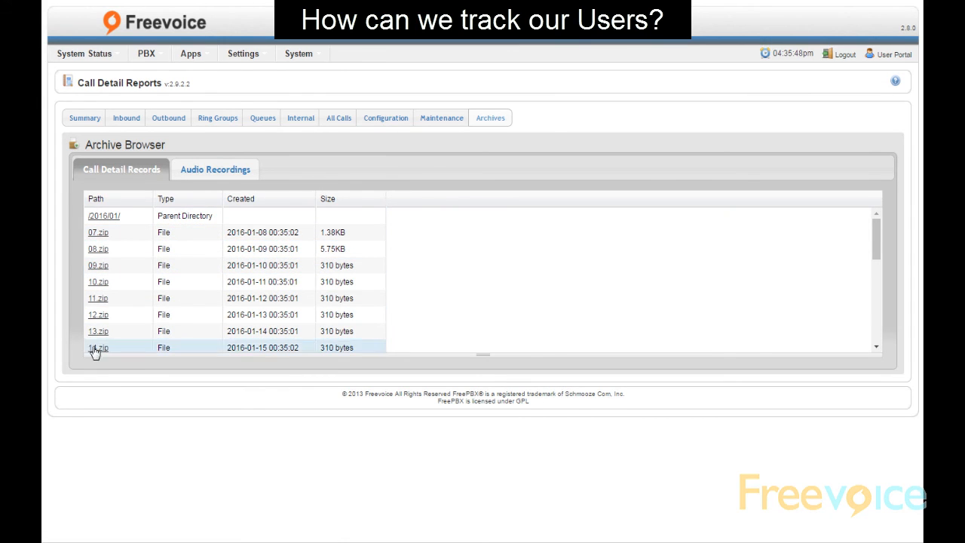
left_click(95, 300)
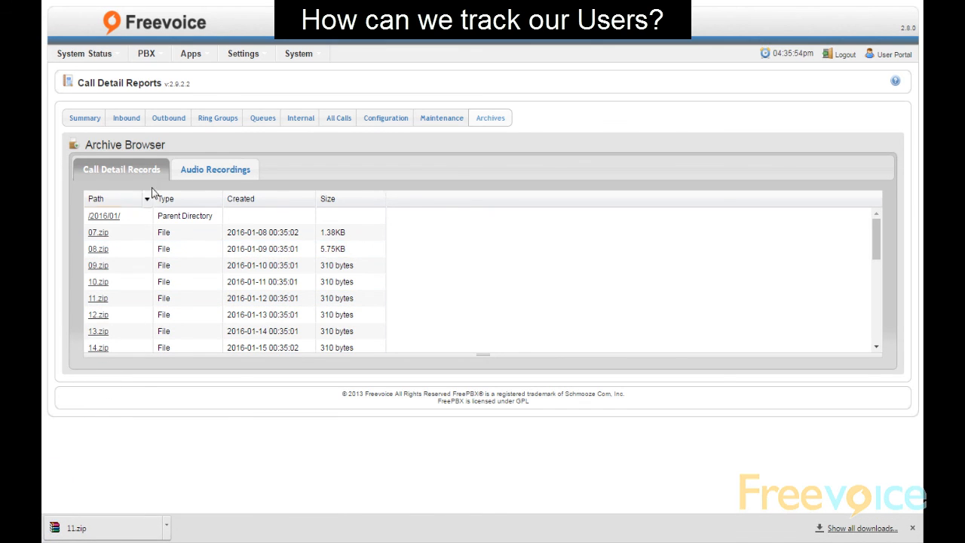
left_click(204, 172)
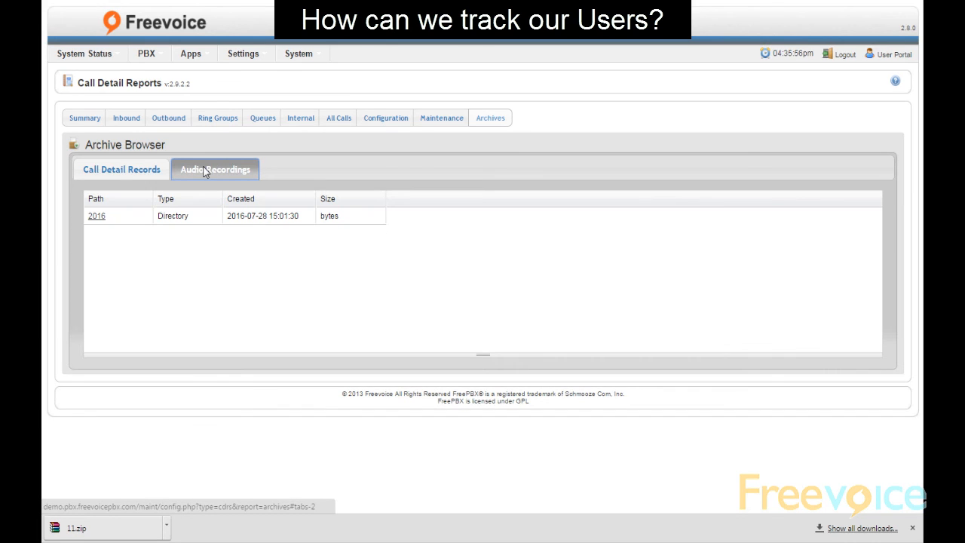
left_click(98, 216)
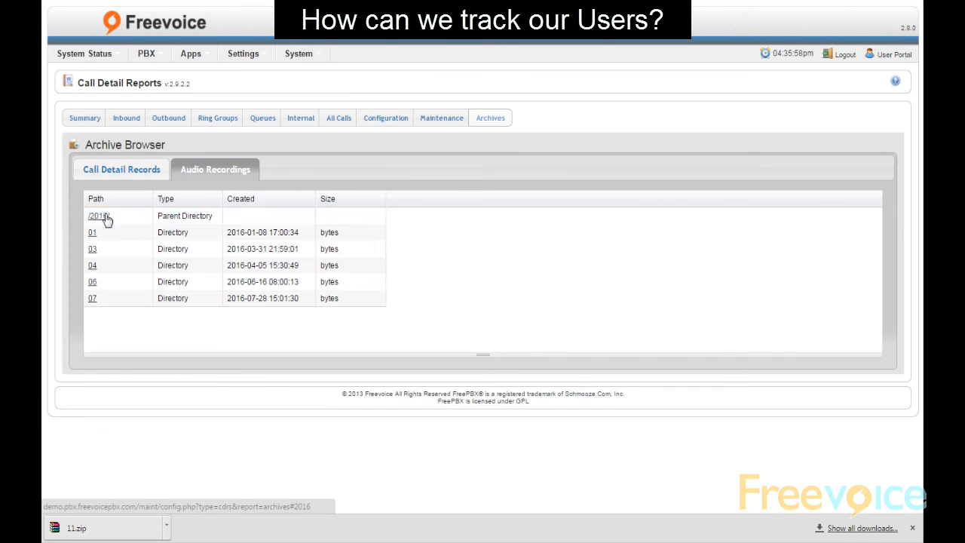
left_click(92, 233)
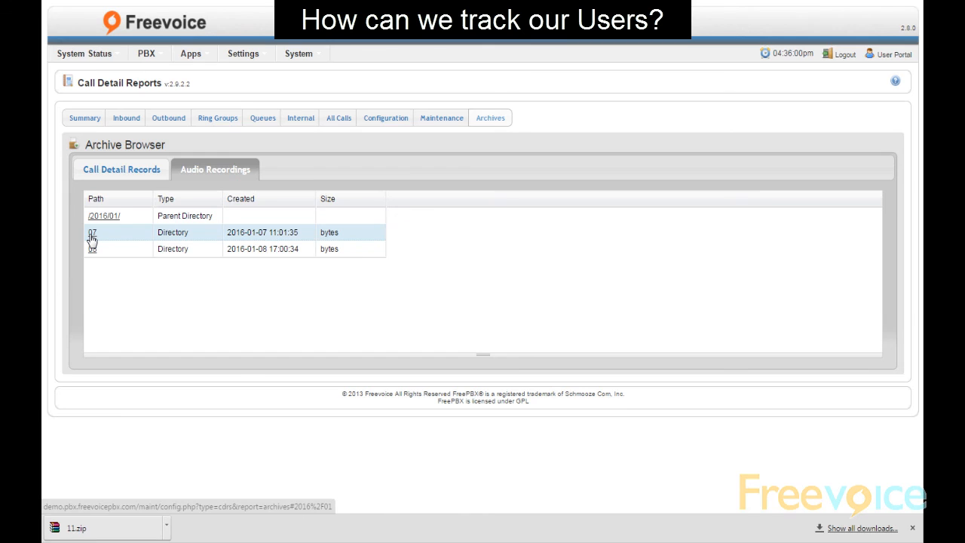
left_click(91, 236)
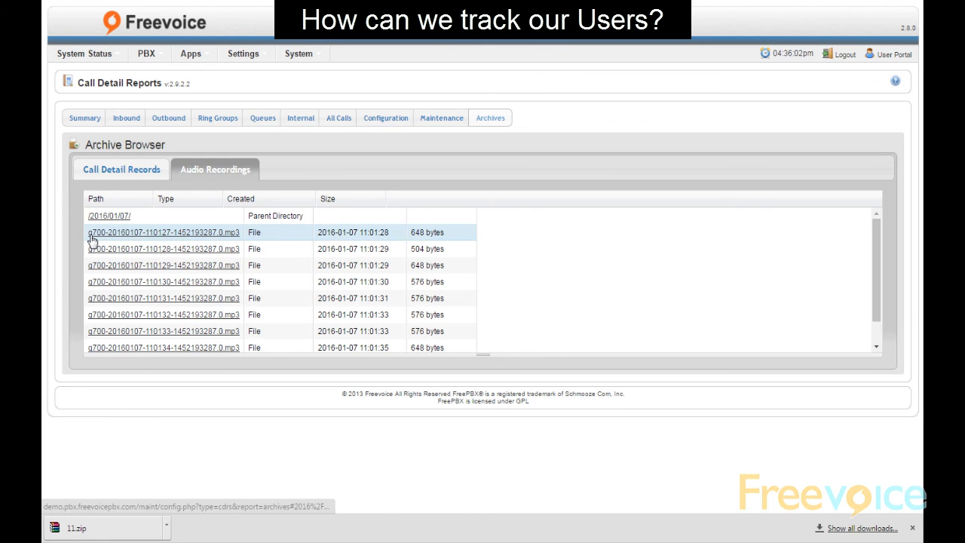
left_click(232, 248)
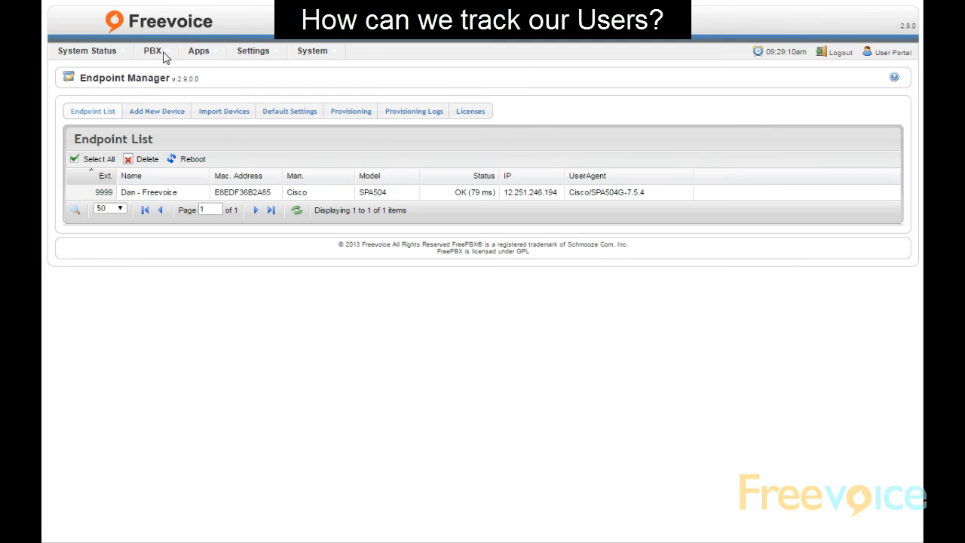
Show the SIP peers list on the PBX Info page: 10 peers, 6 online
mouse_move(162, 60)
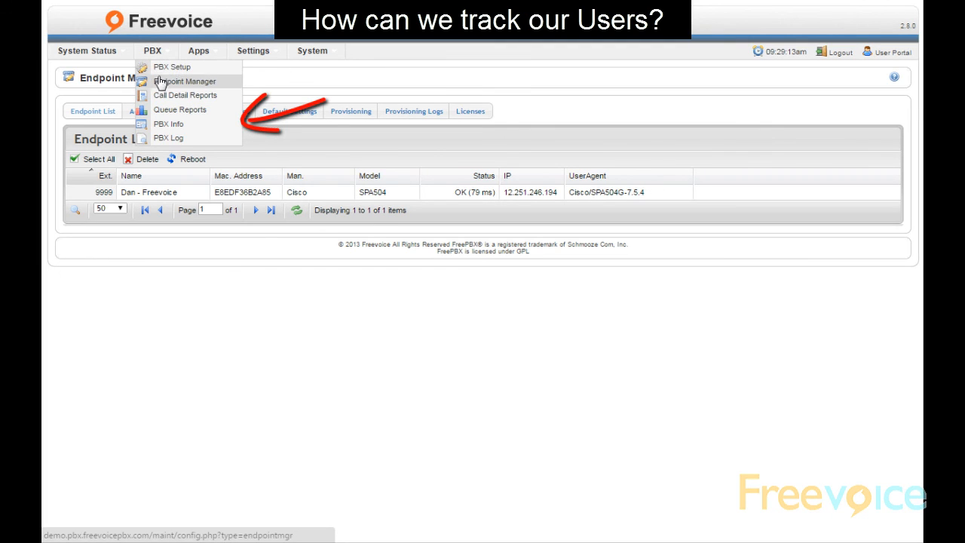
left_click(169, 125)
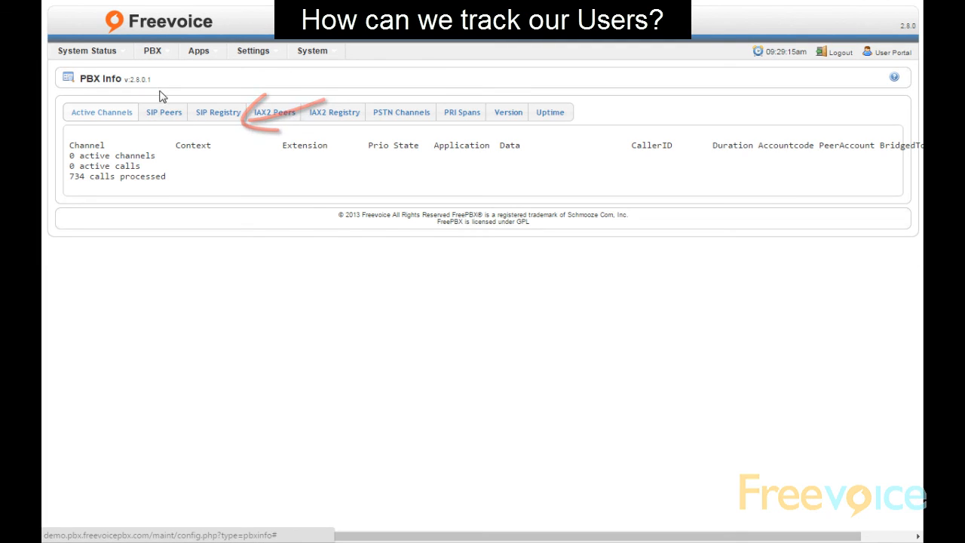
left_click(160, 113)
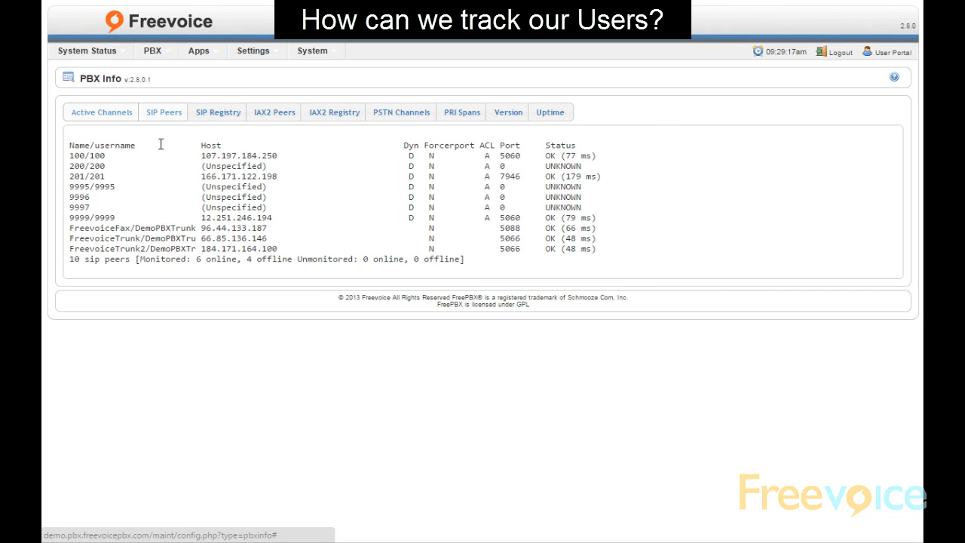